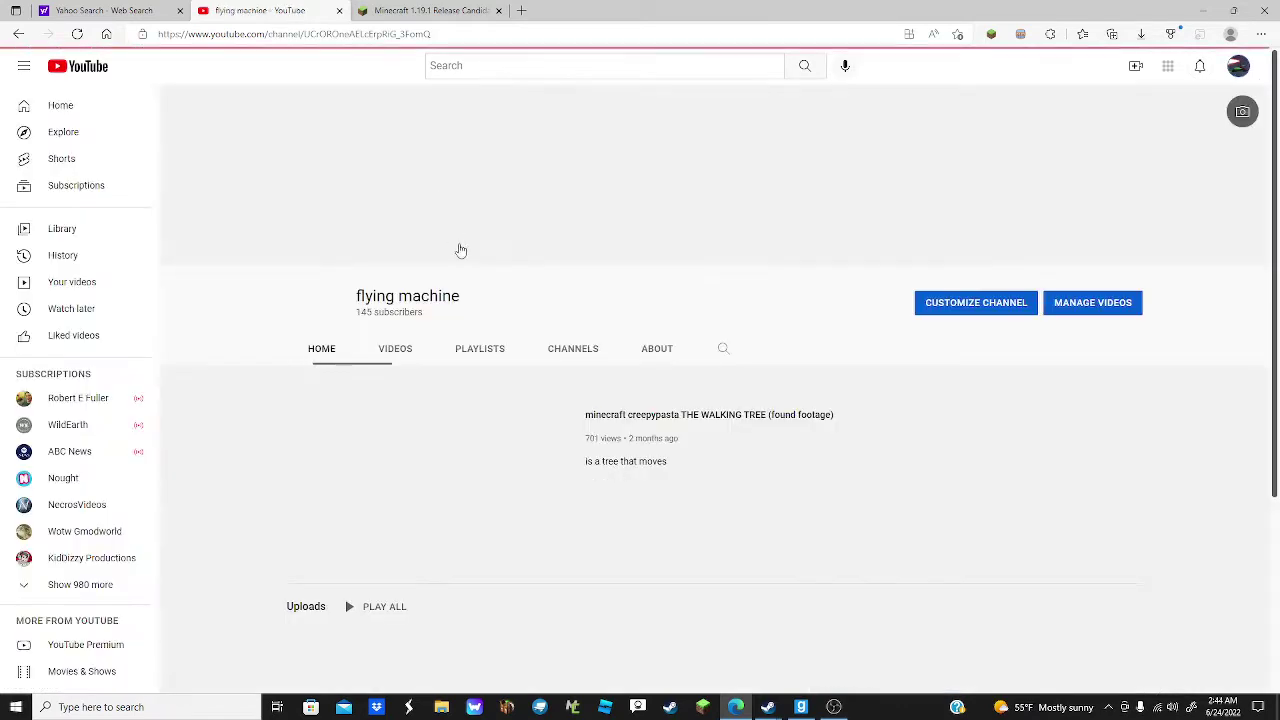
Step: Open the channel's "test" video and read the comment asking for a tripod tutorial
left_click(406, 348)
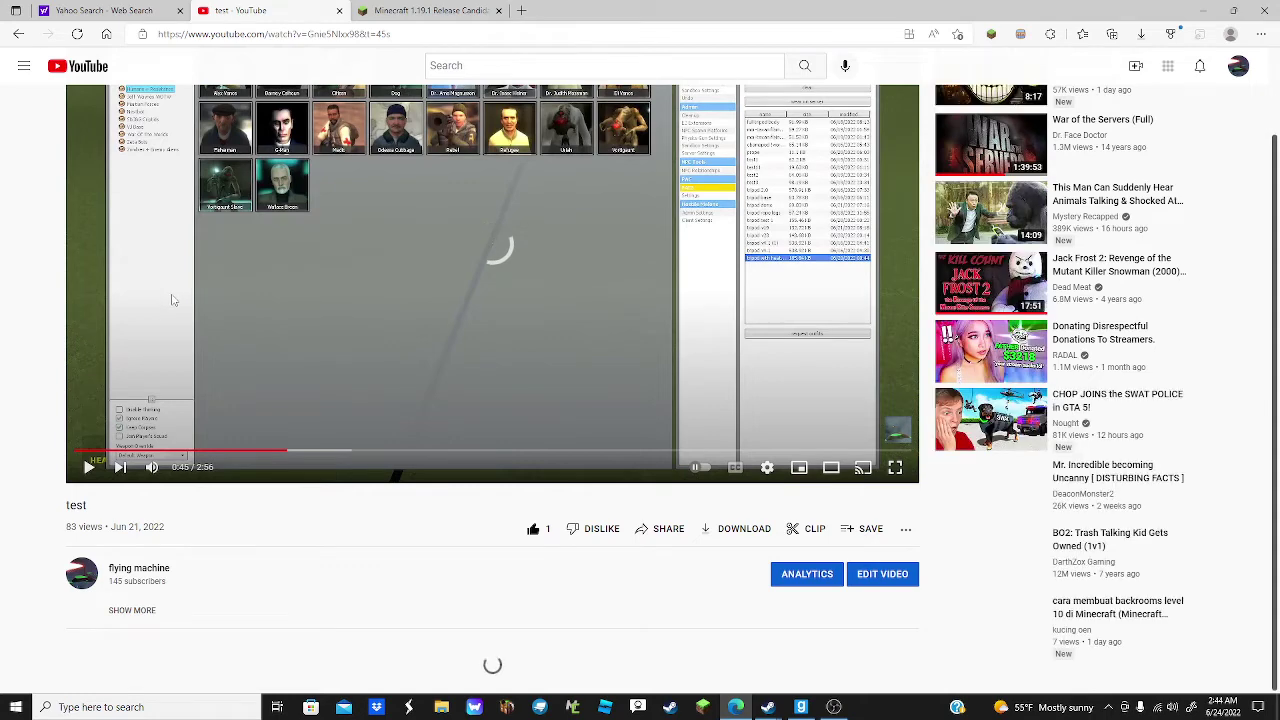
scroll(177, 420, "down", 4)
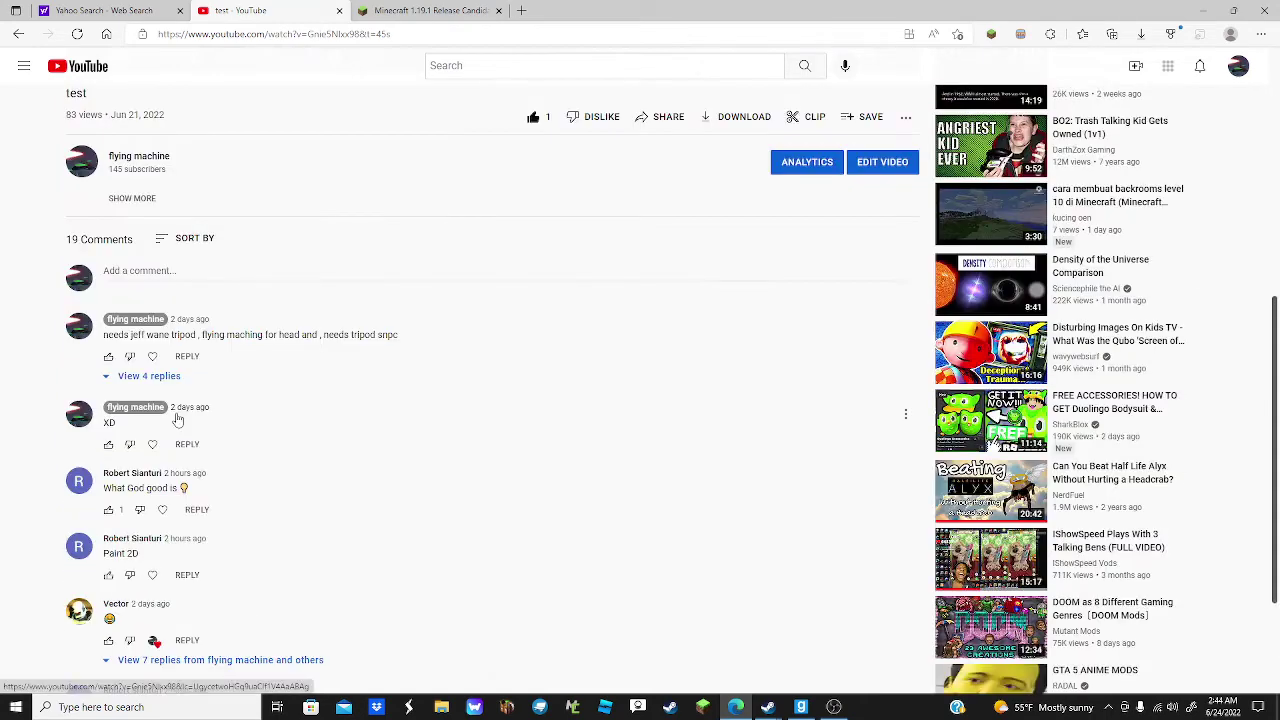
scroll(177, 420, "down", 2)
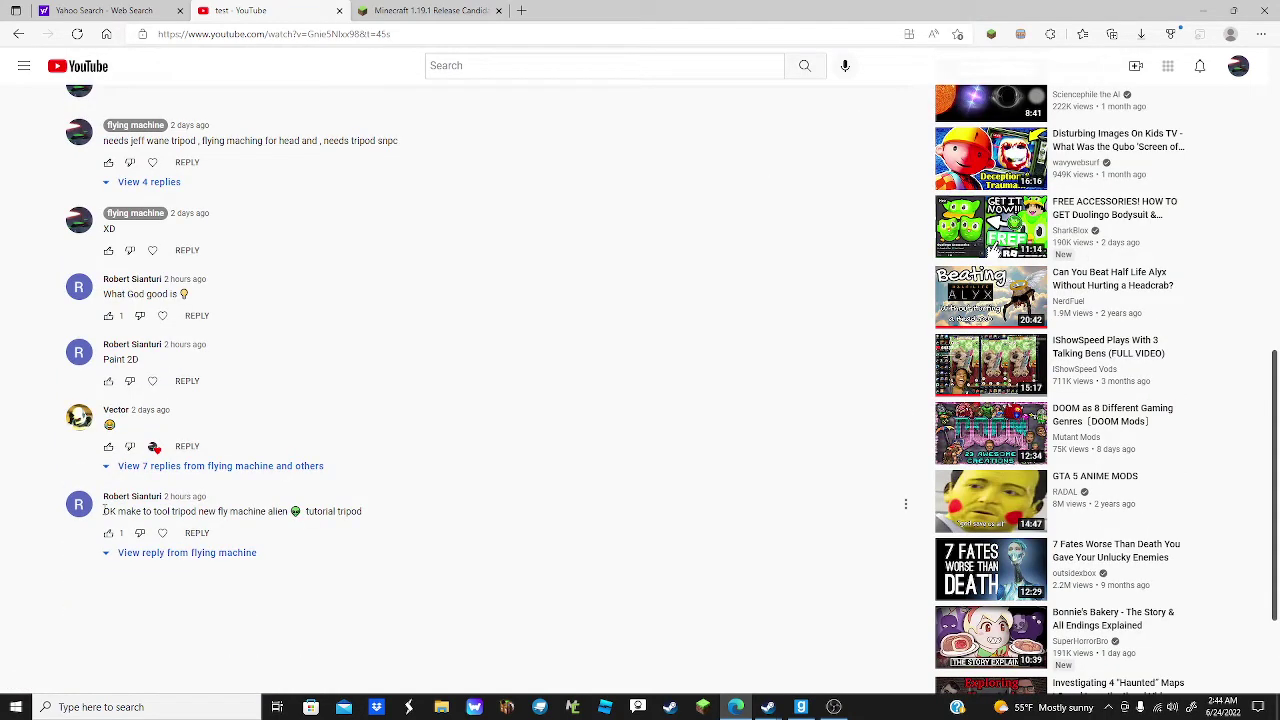
left_click_drag(105, 511, 364, 512)
left_click(345, 583)
mouse_move(800, 712)
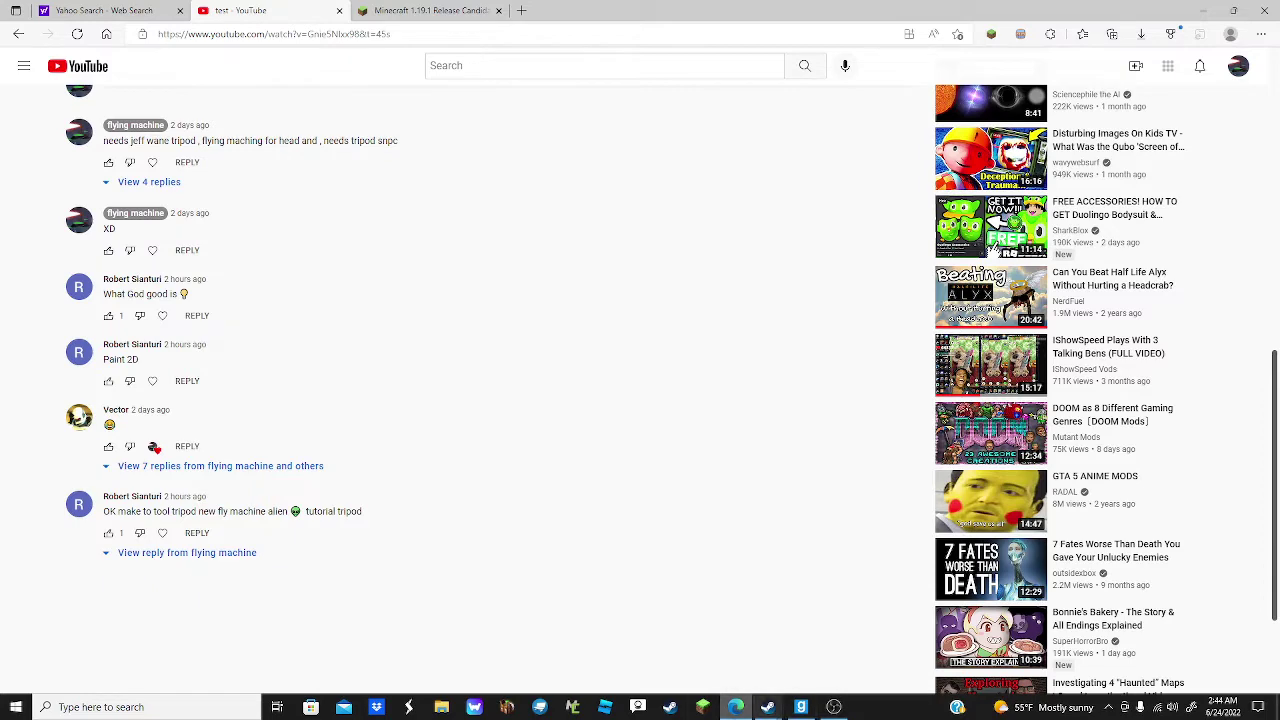
Step: Expand the reply under the tripod tutorial comment and post a reply saying pac3 is needed
left_click(237, 553)
scroll(254, 491, "down", 2)
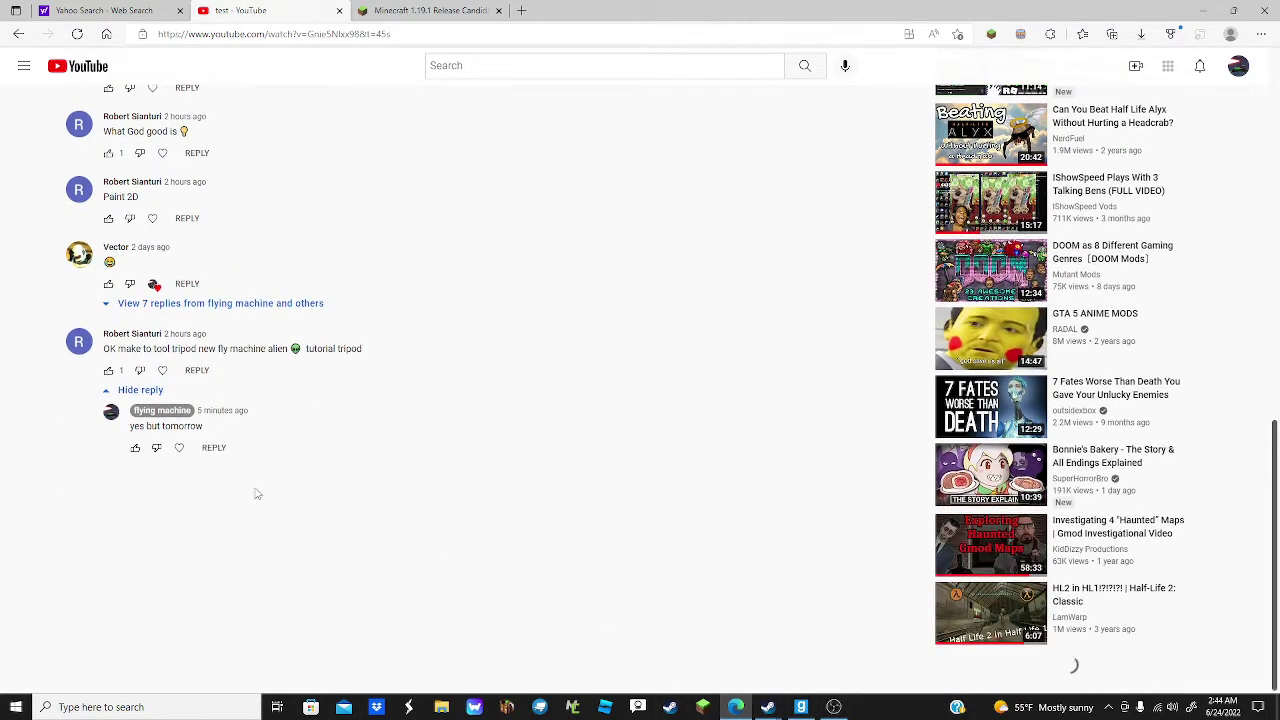
left_click(214, 449)
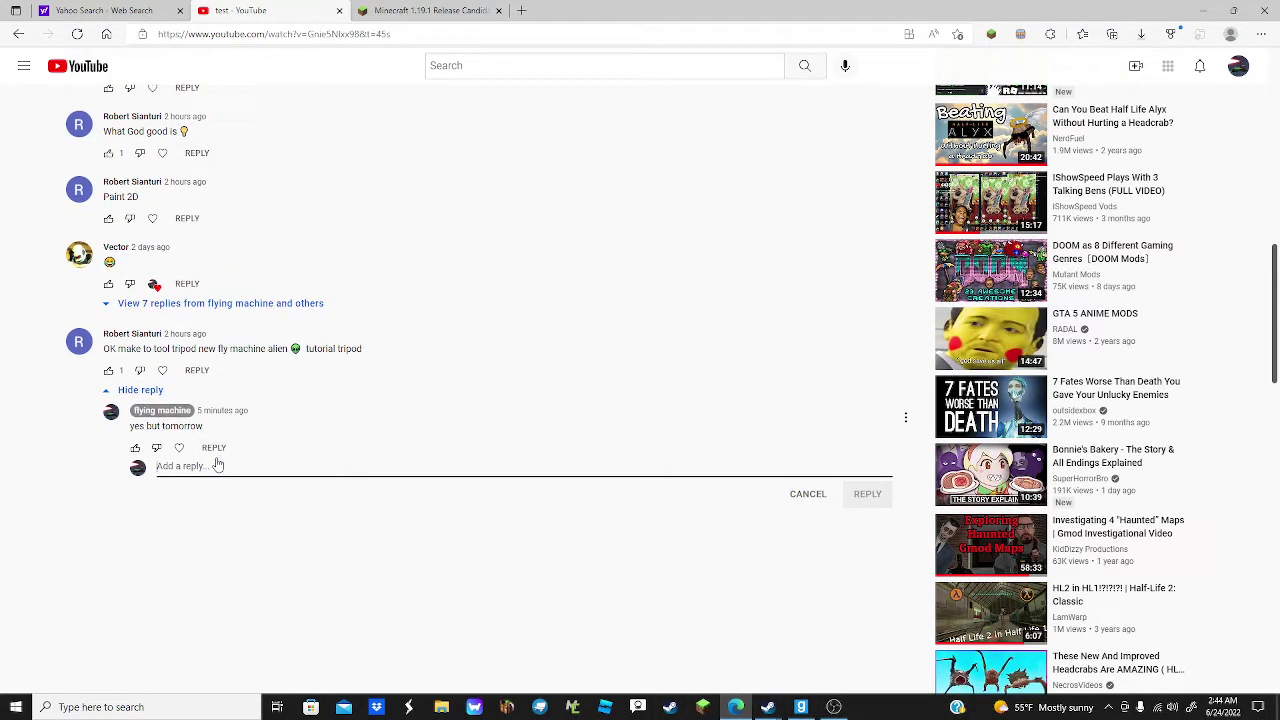
type("I")
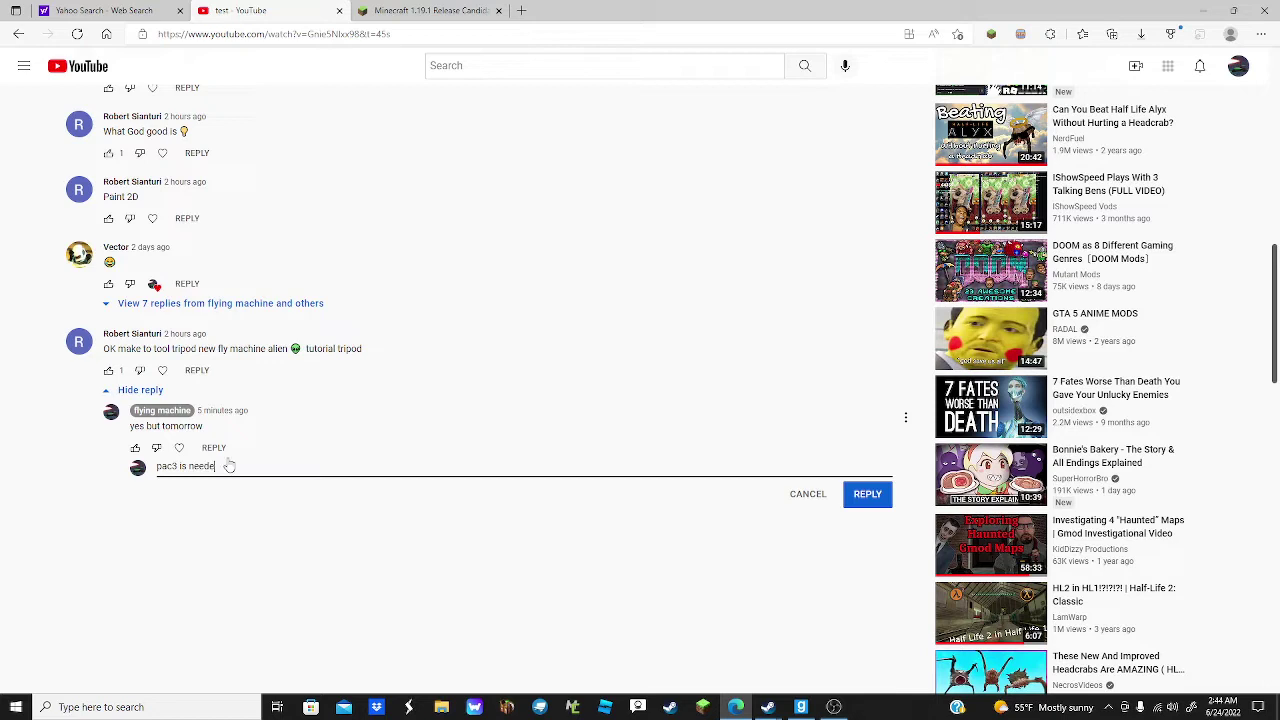
left_click(868, 491)
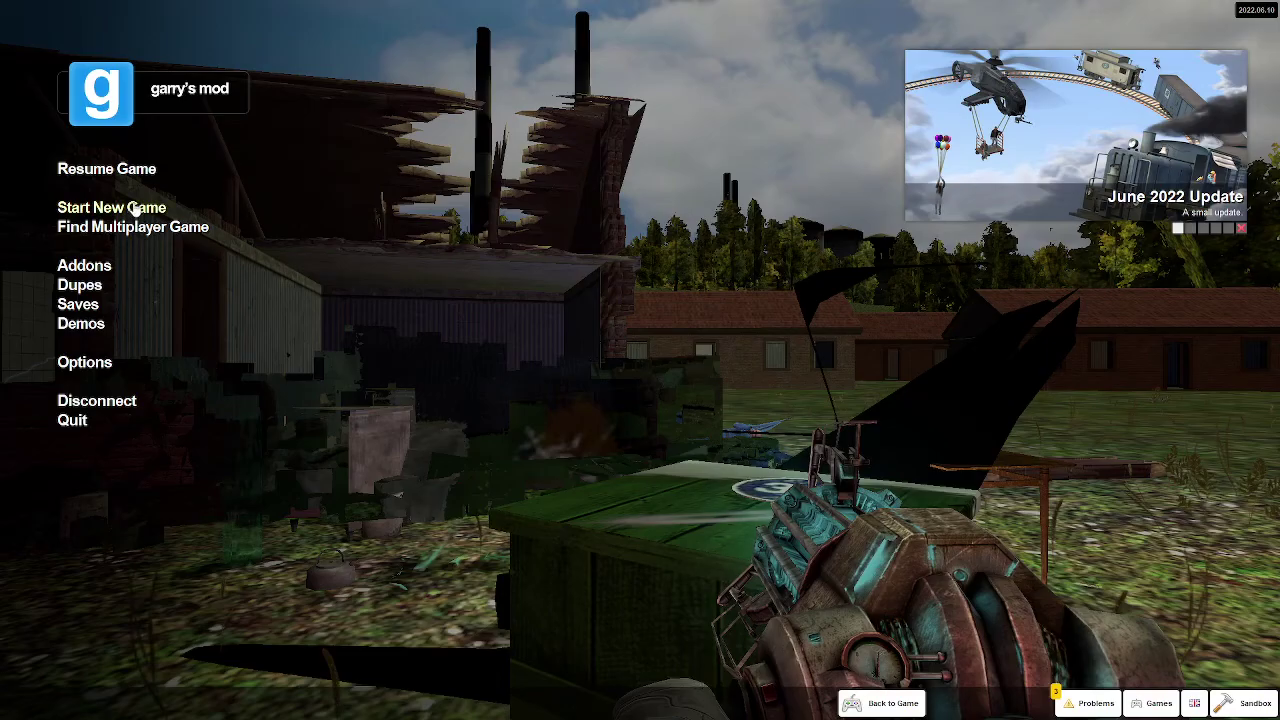
Step: Switch to Garry's Mod and start a new single-player Sandbox game on the gm_flatgrass map
left_click(141, 207)
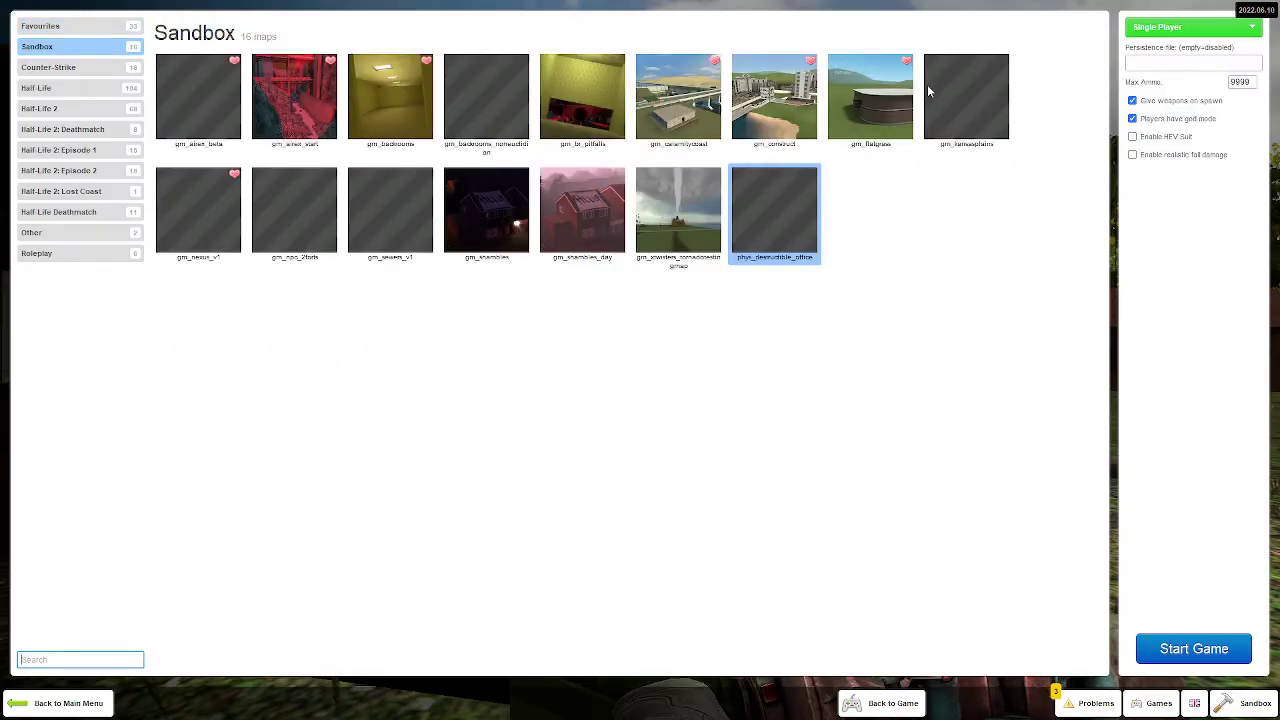
left_click(868, 118)
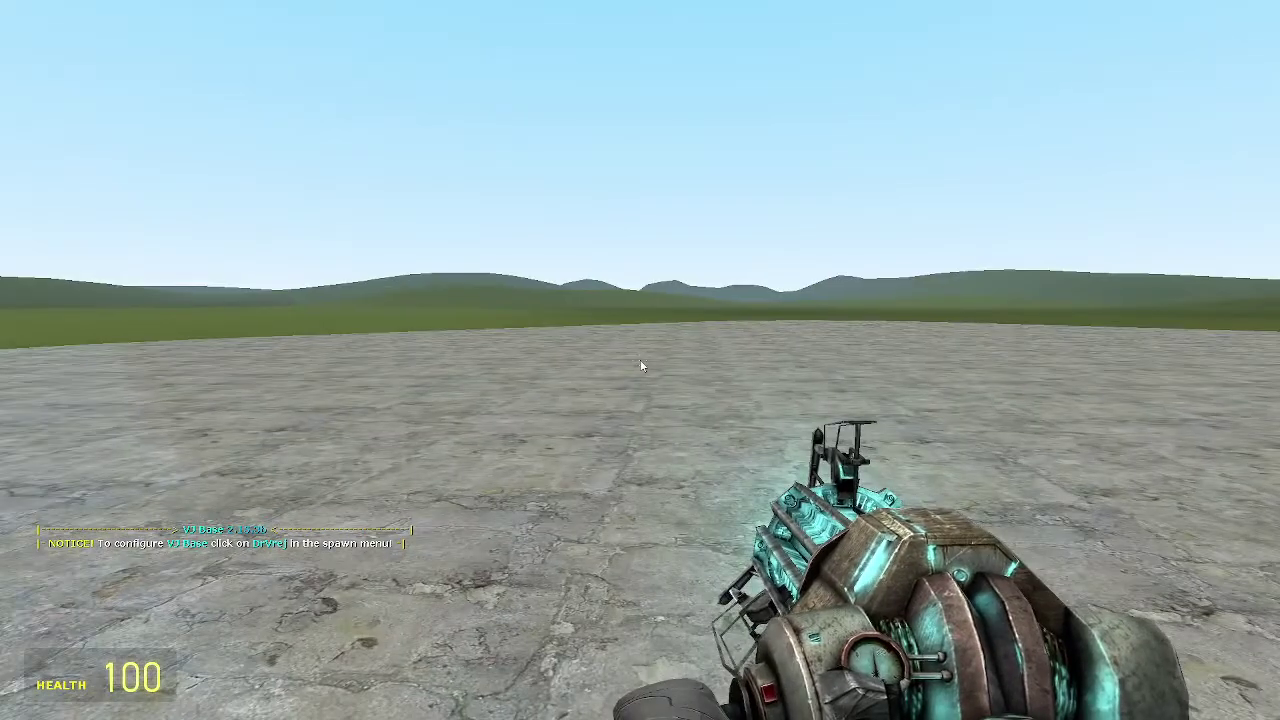
Step: Load the saved "tripod pac3" outfit from the PAC3 utilities and show the PAC3 editor
key("q")
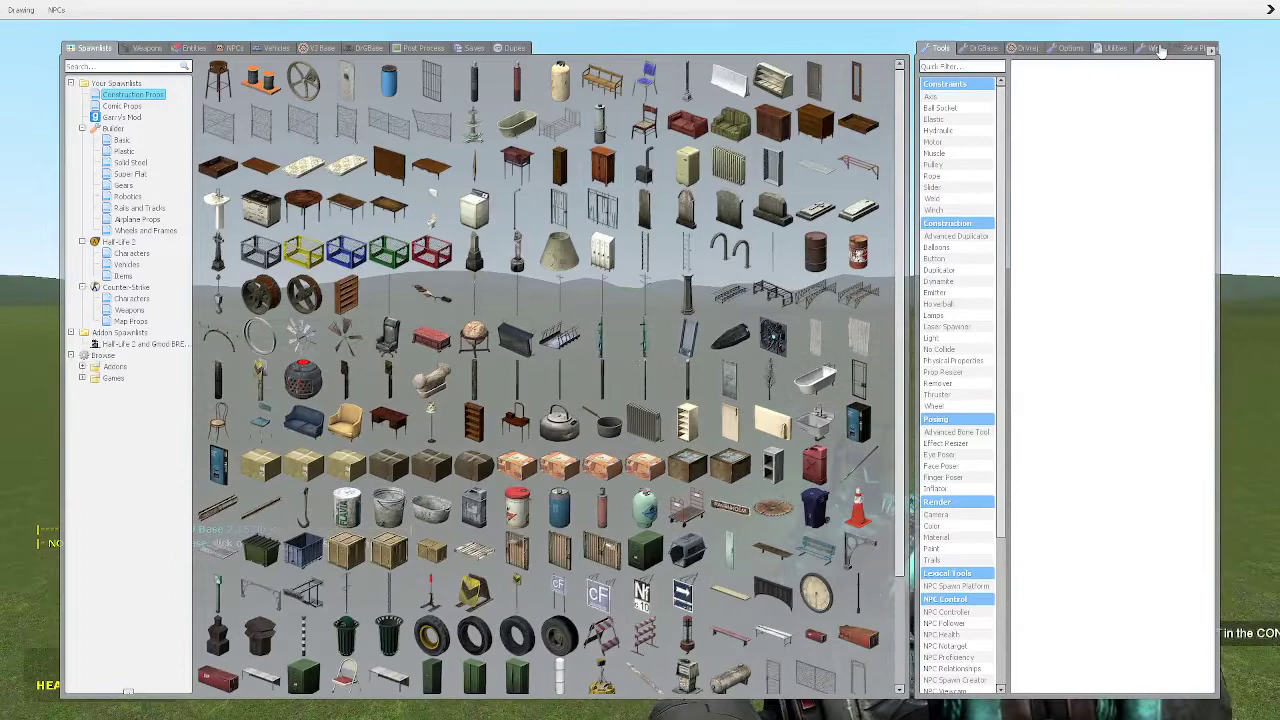
left_click(1118, 50)
left_click(940, 250)
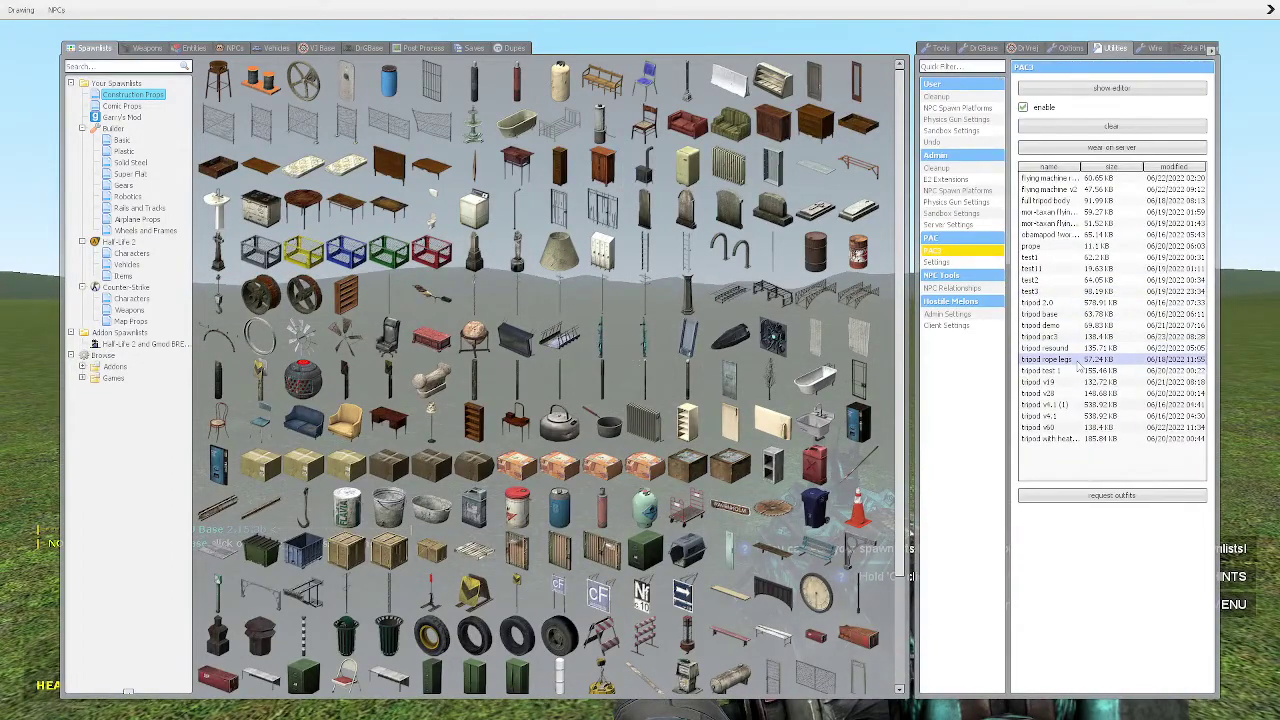
left_click(1085, 326)
left_click(1088, 337)
key("q")
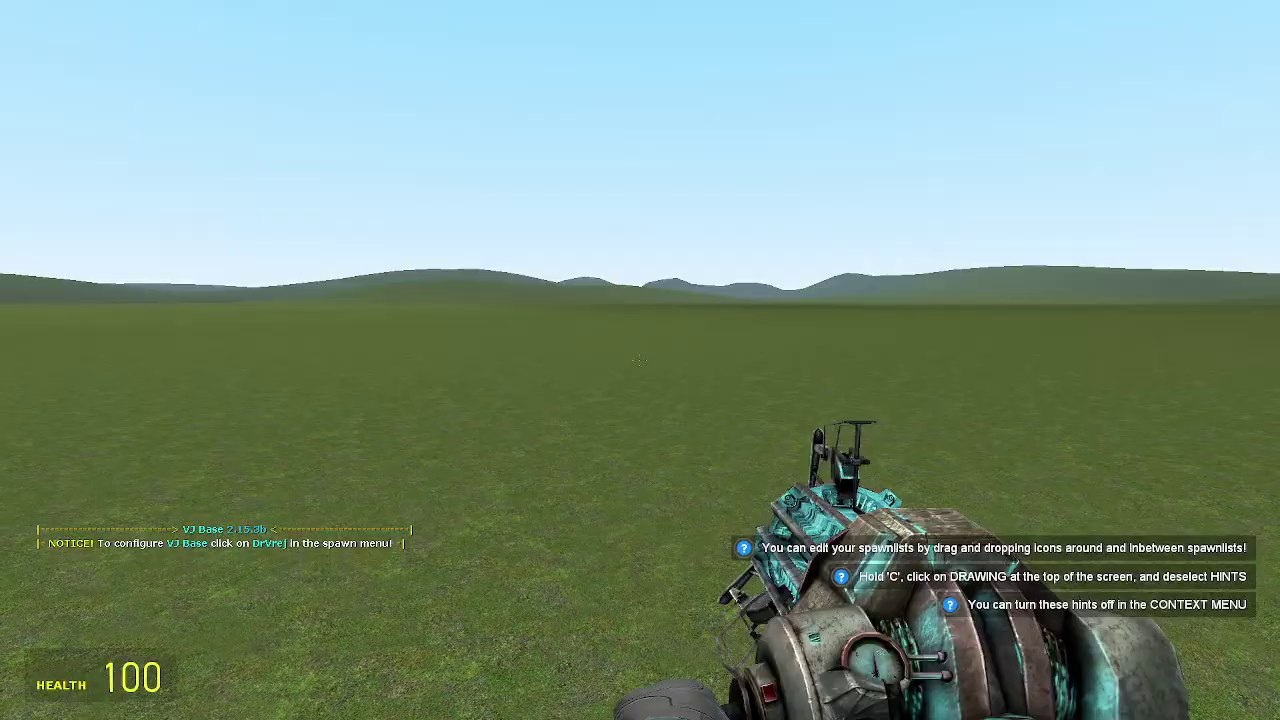
key("q")
left_click(1111, 88)
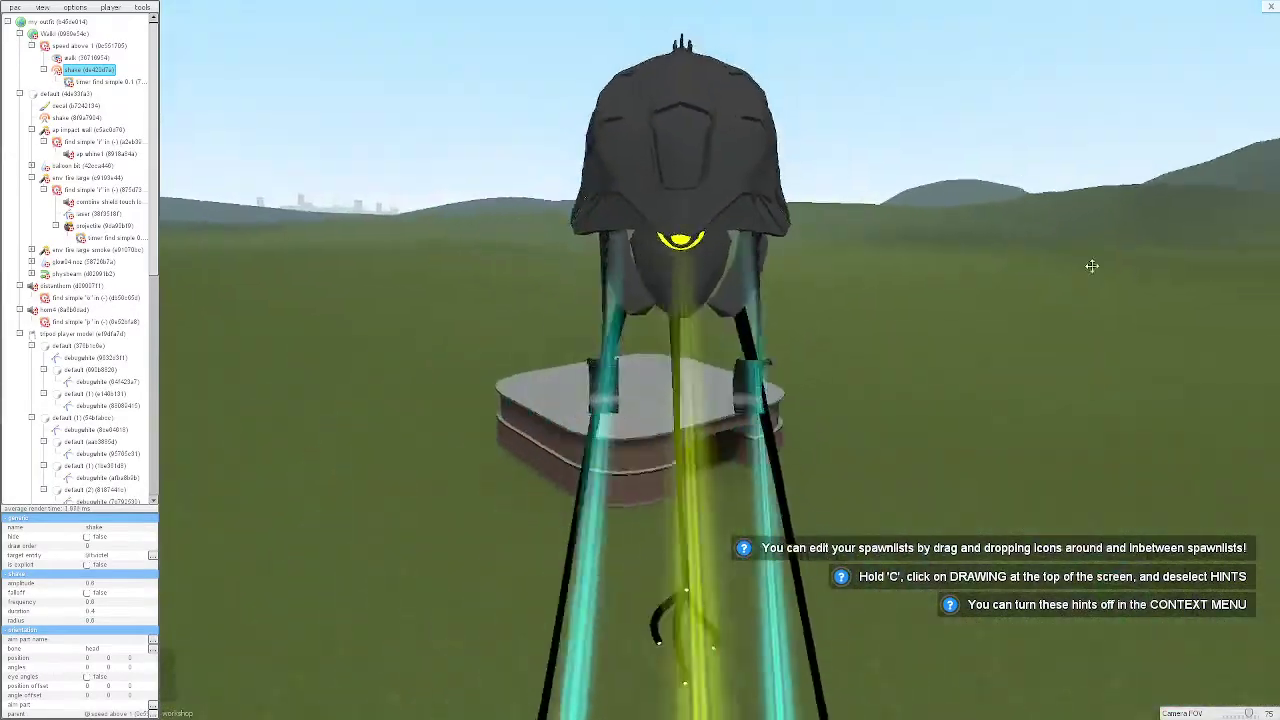
Step: Hide the PAC3 editor to view the tripod outfit in the game, and bring the editor back
right_click(1004, 347)
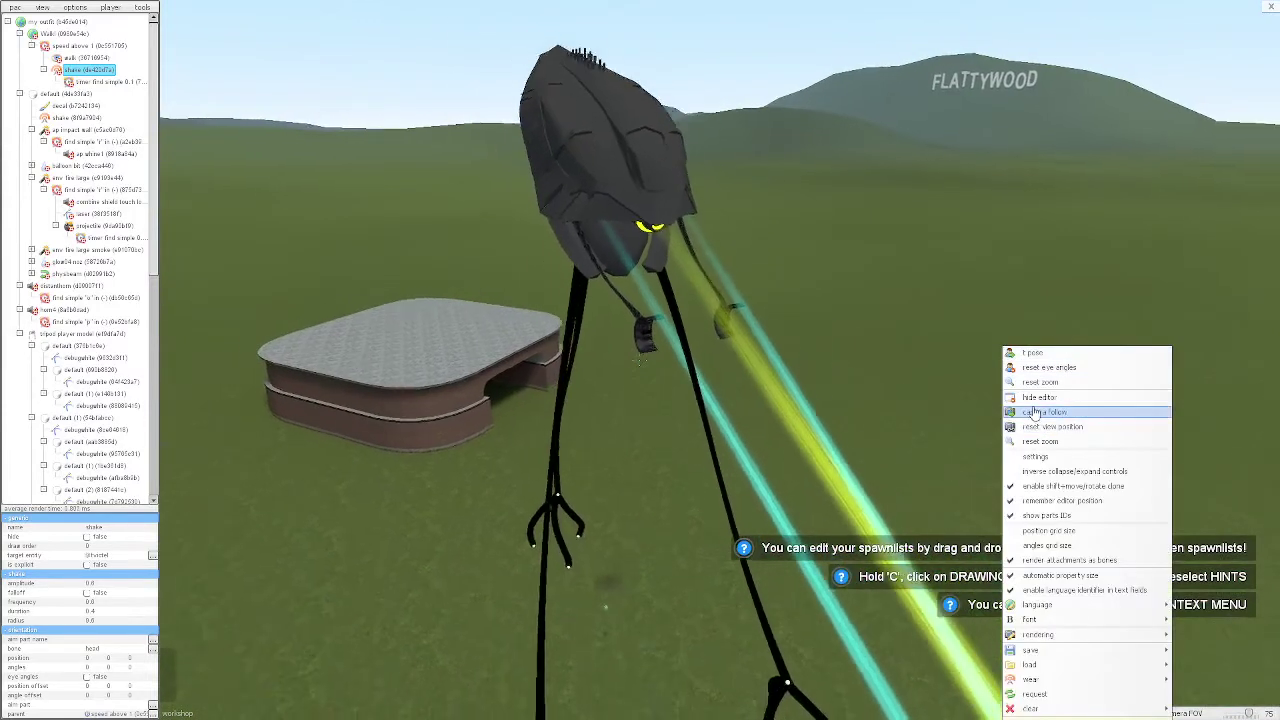
left_click(1035, 398)
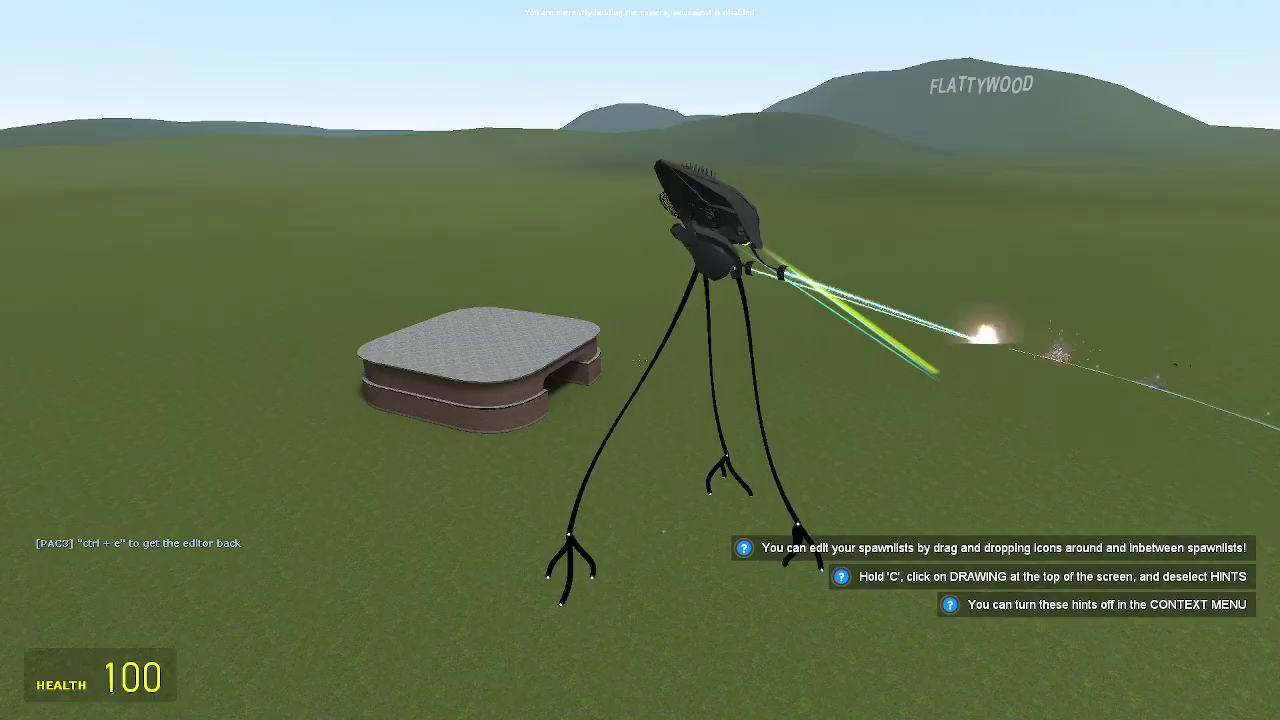
key("q")
left_click(1122, 89)
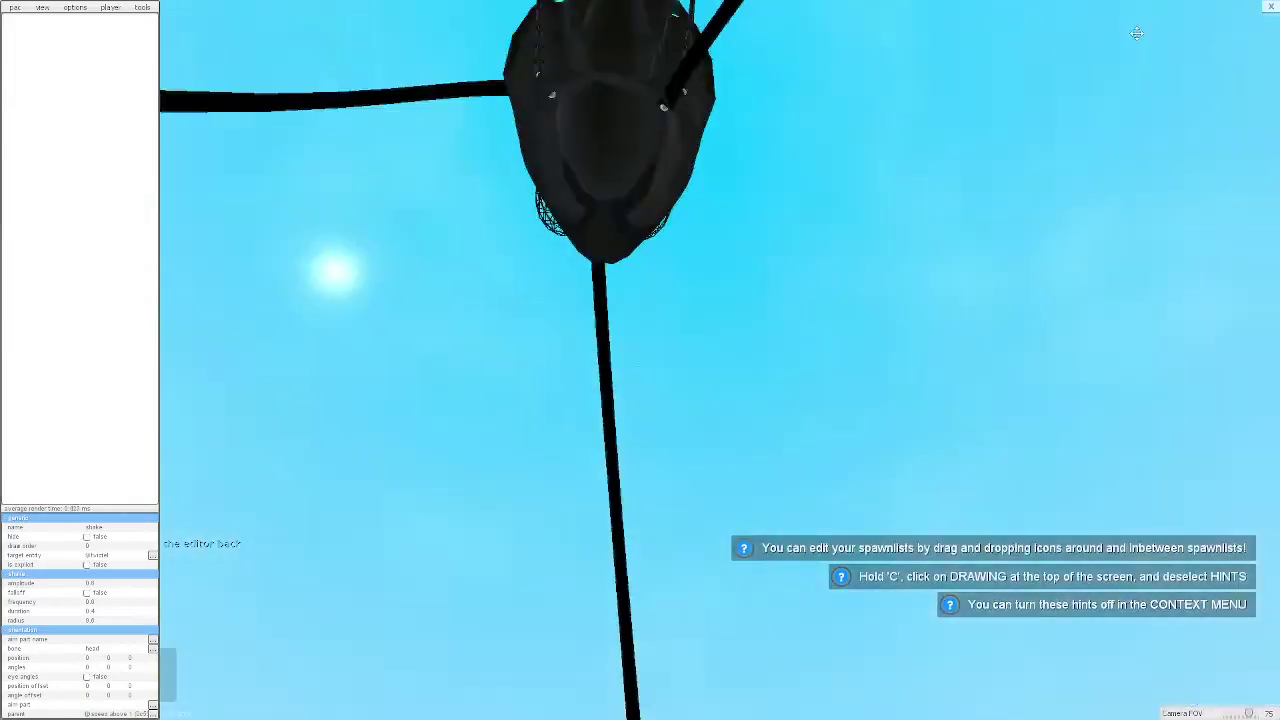
left_click(1271, 7)
key("q")
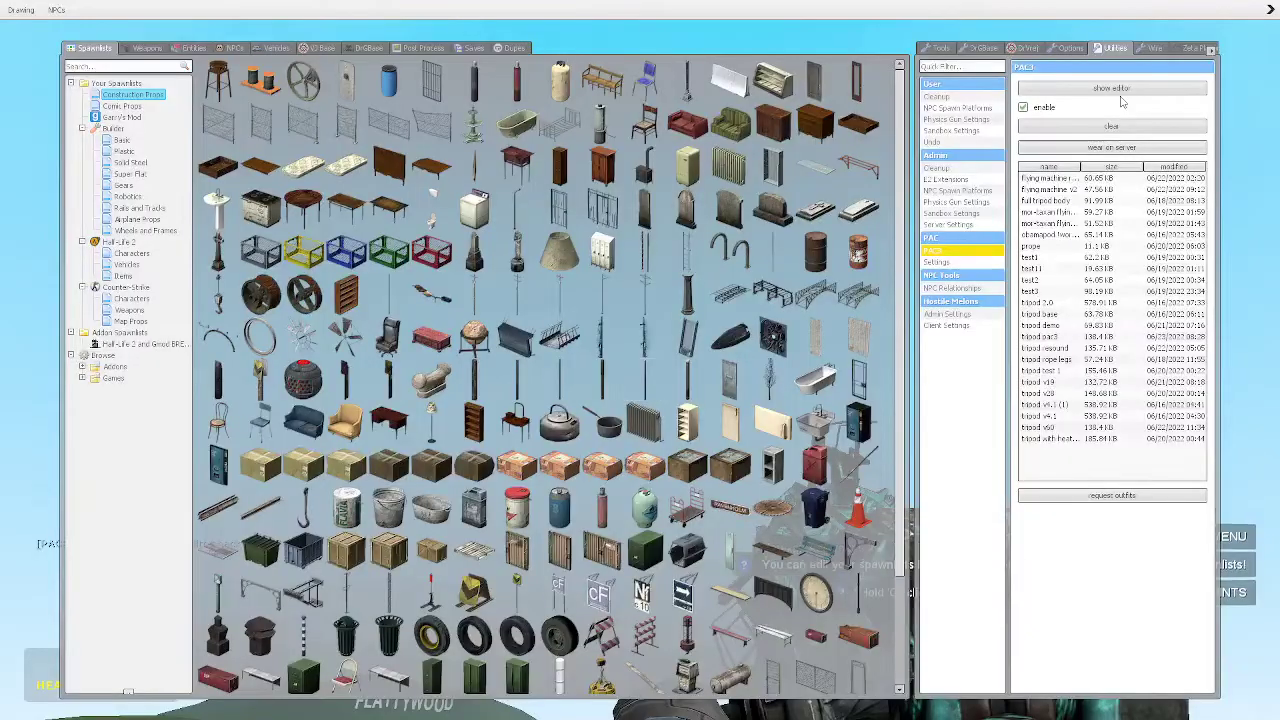
left_click(1122, 89)
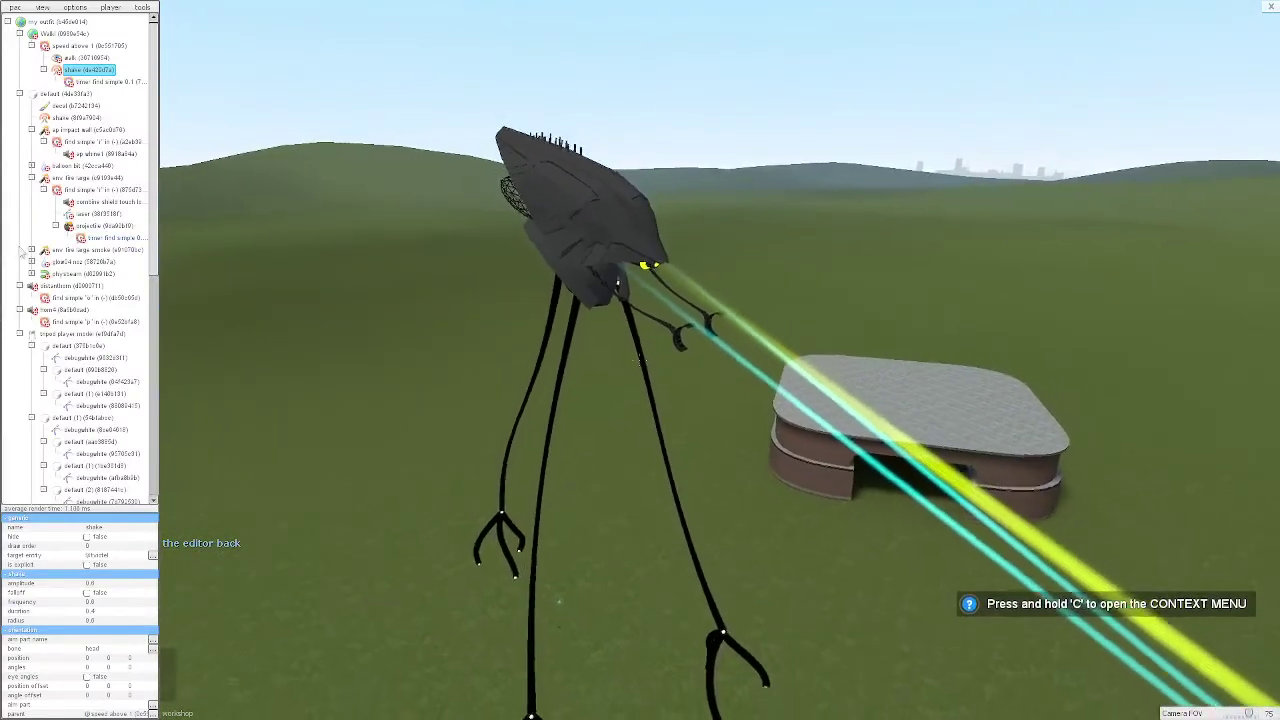
Step: Expand the outfit's collapsed env fire large smoke, smokestack nofog and window parts, including their nested beam parts, to examine their contents
left_click(31, 249)
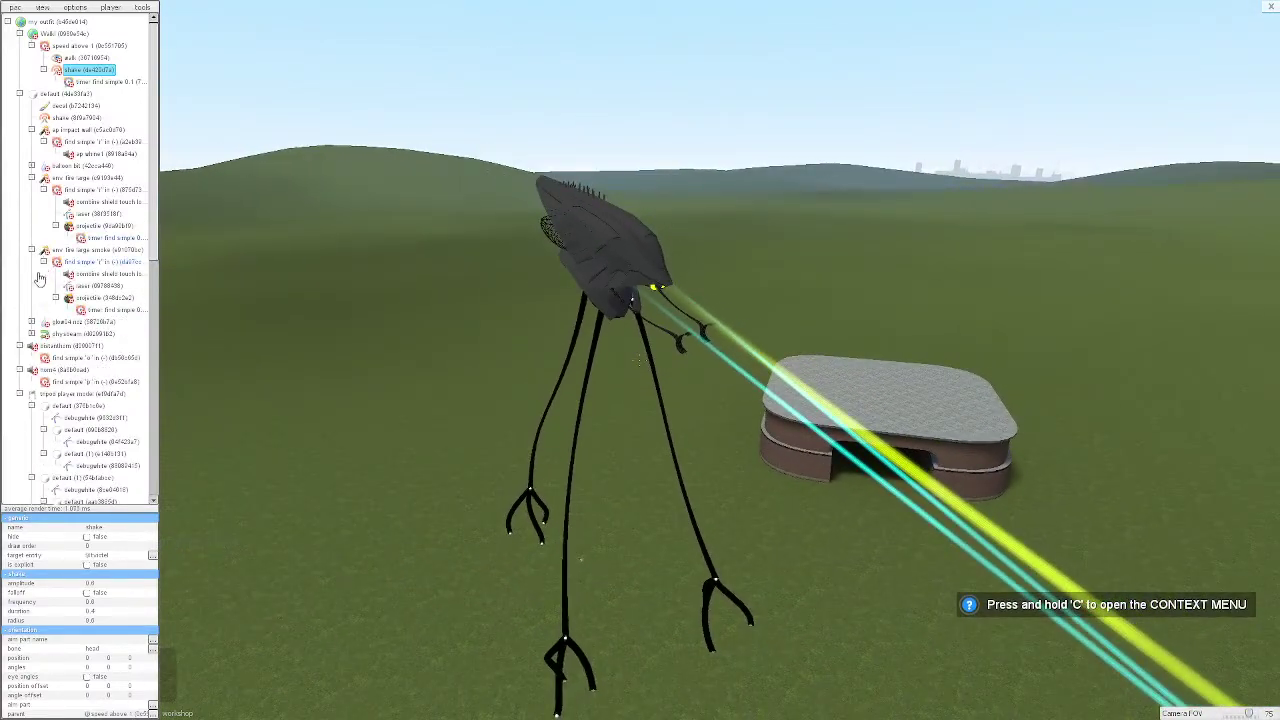
scroll(42, 325, "down", 6)
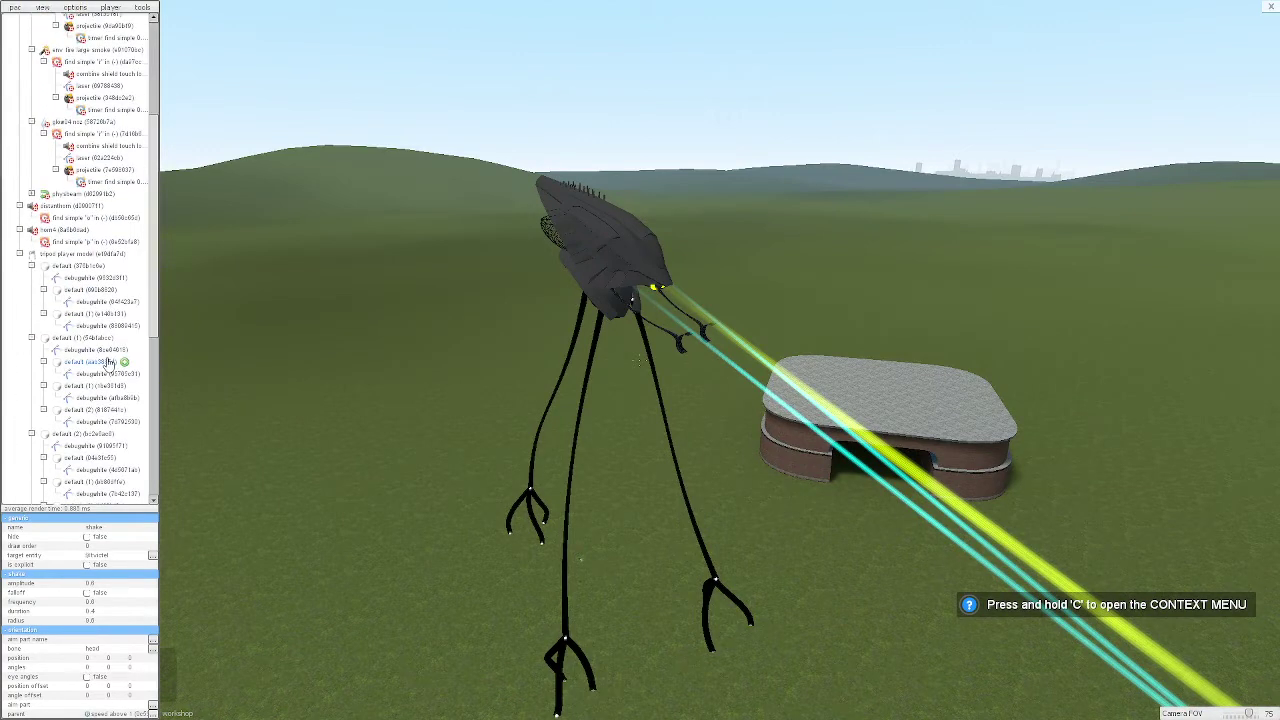
scroll(108, 366, "down", 3)
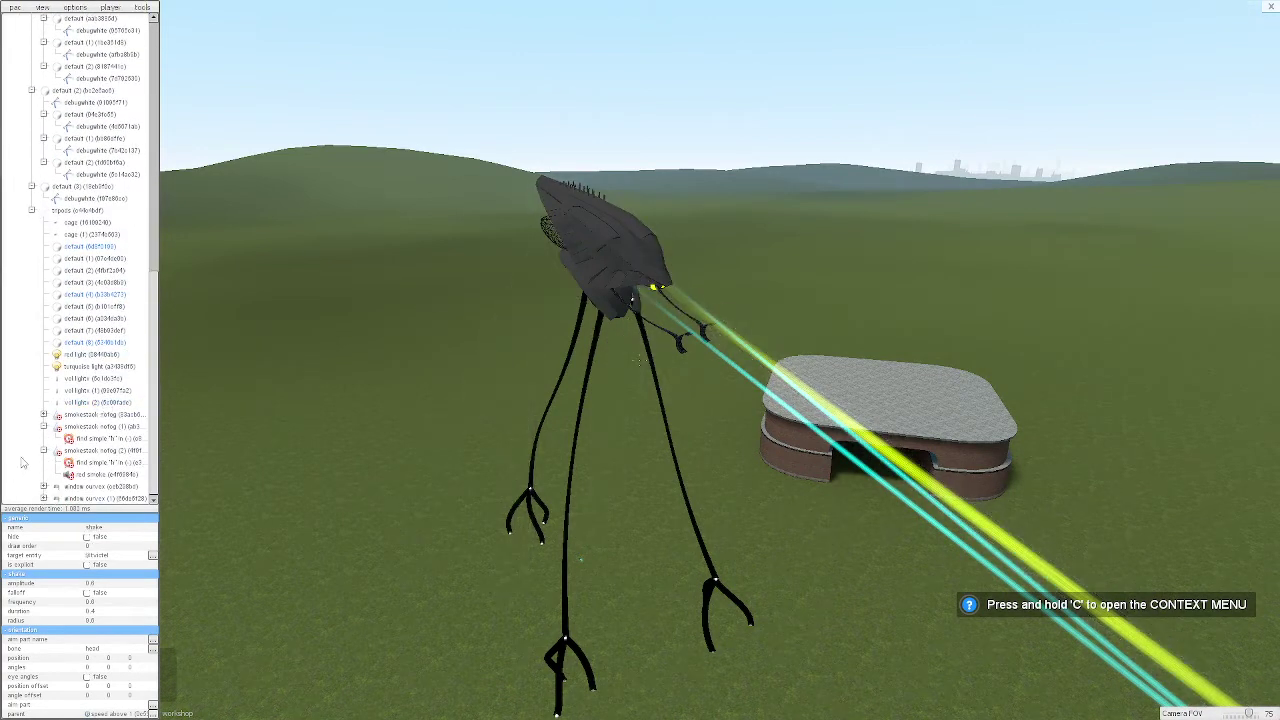
left_click(43, 414)
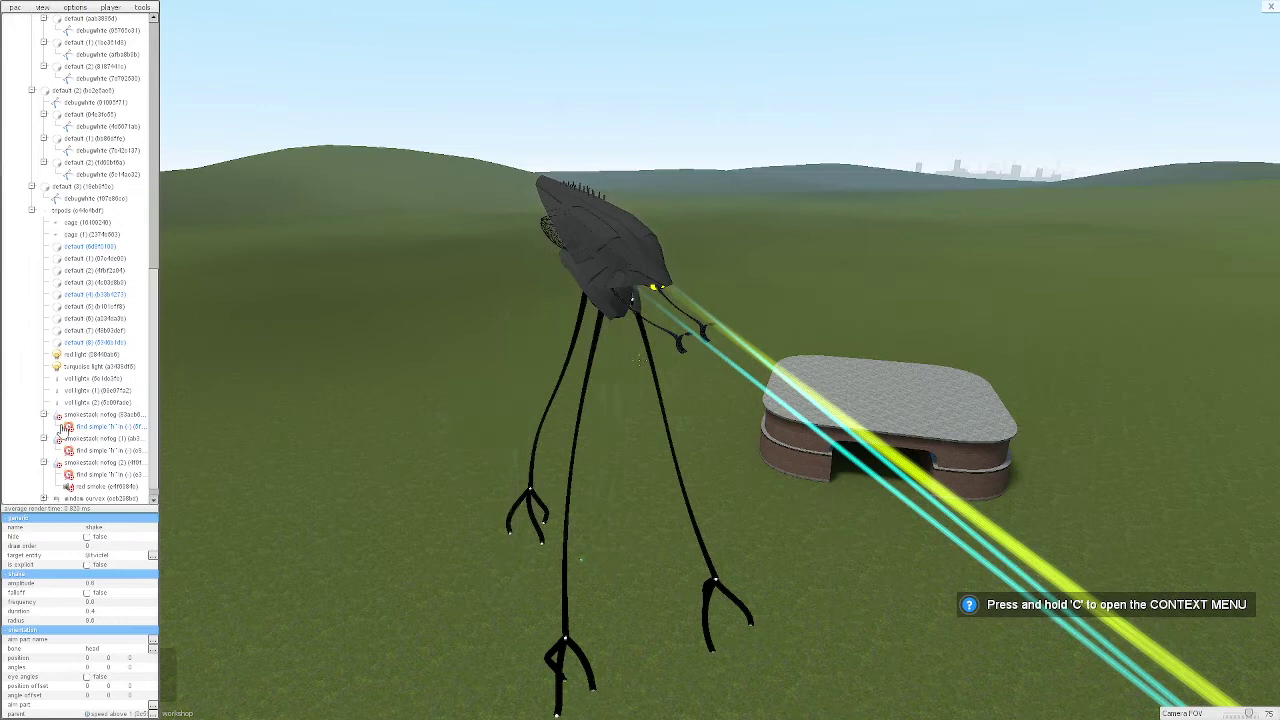
left_click(43, 498)
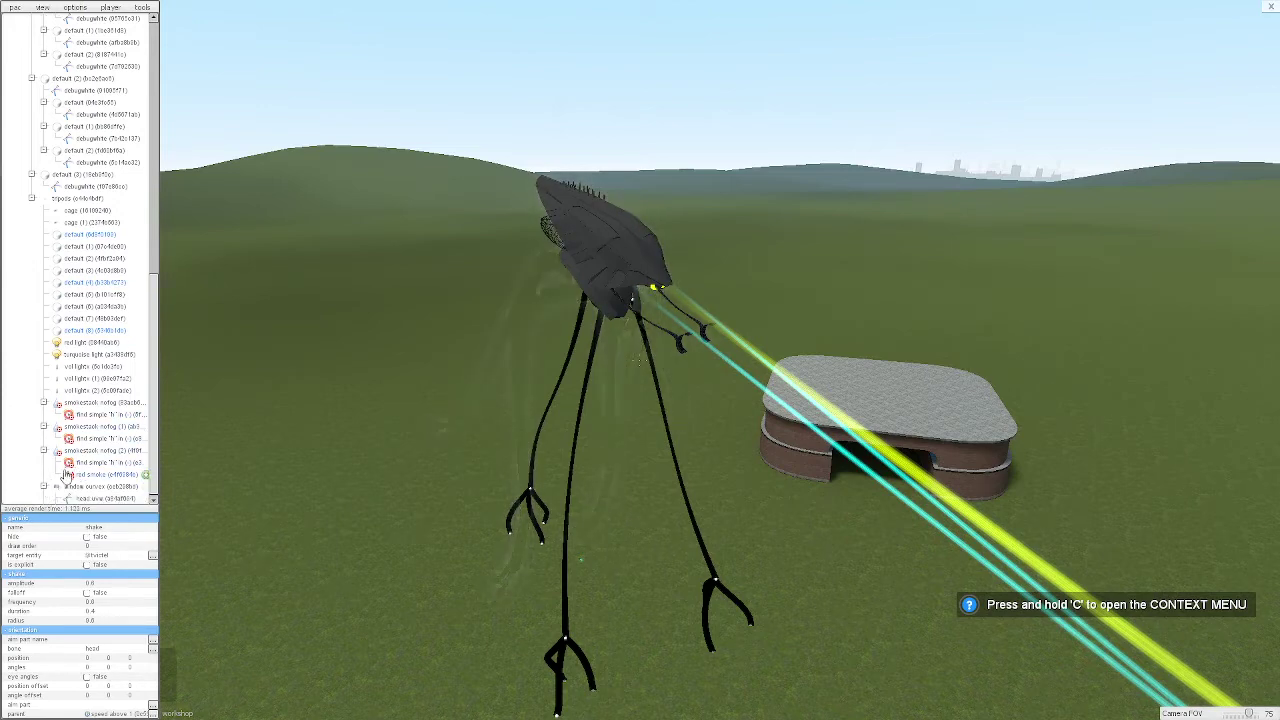
scroll(80, 464, "down", 1)
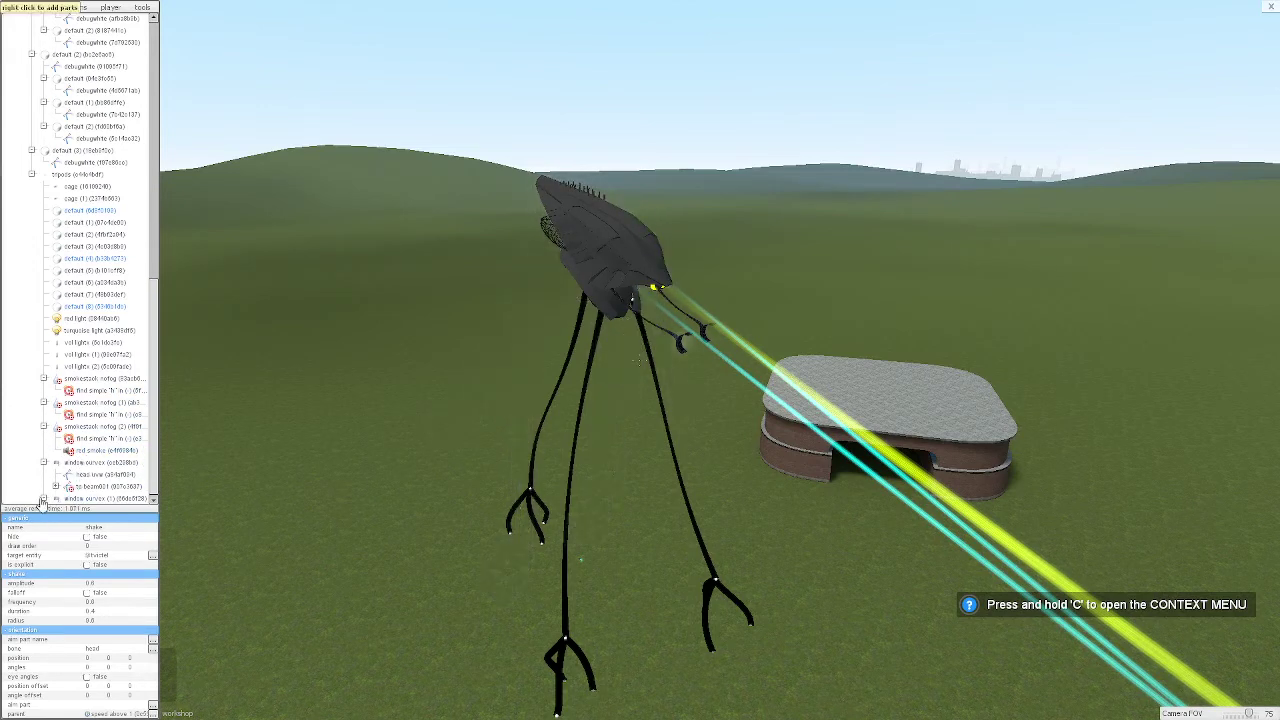
scroll(95, 450, "down", 3)
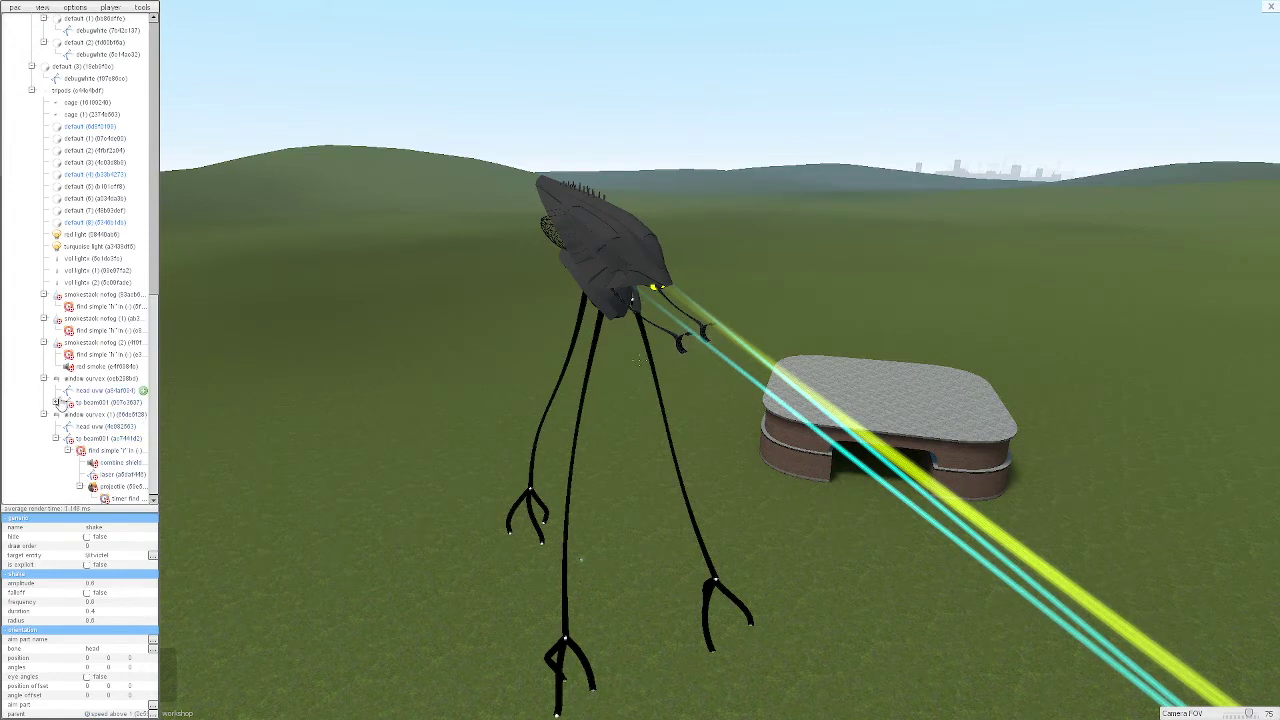
left_click(56, 404)
scroll(115, 480, "down", 2)
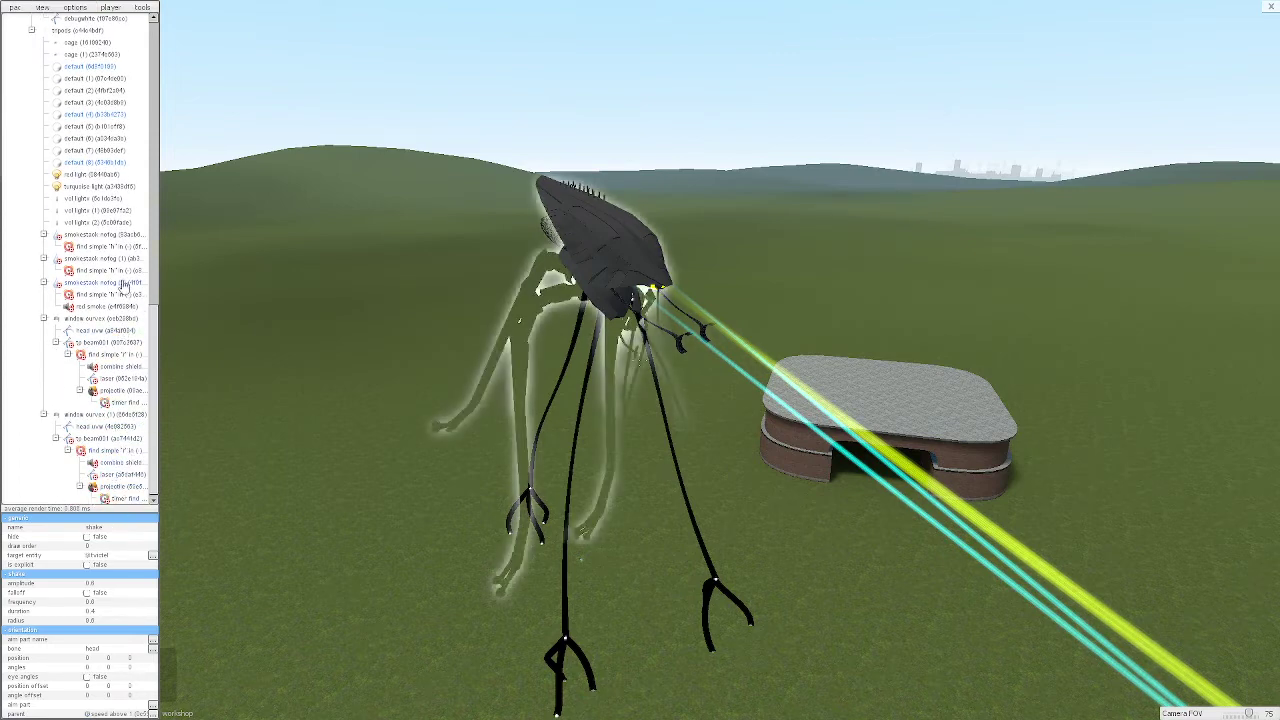
Step: Expand the physbeam part and review the part tree from the weapon effects through the tripod player model to the lights
scroll(124, 278, "up", 1)
scroll(124, 276, "up", 12)
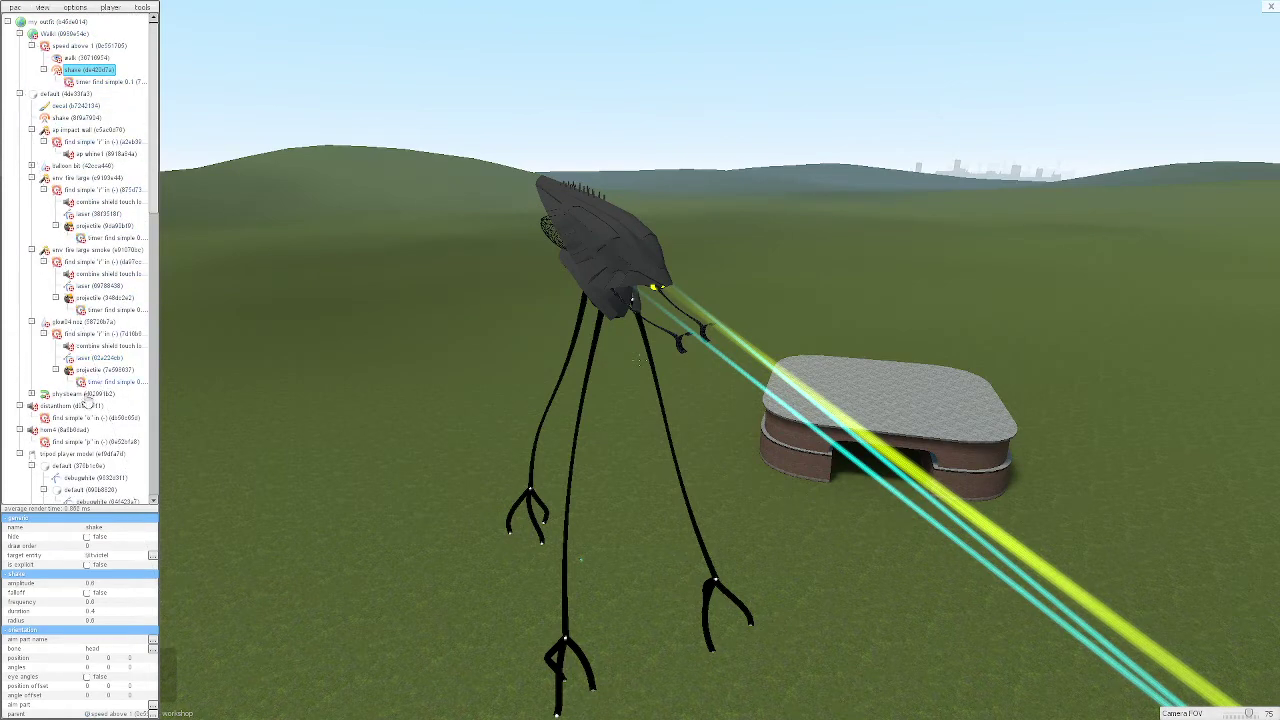
left_click(31, 394)
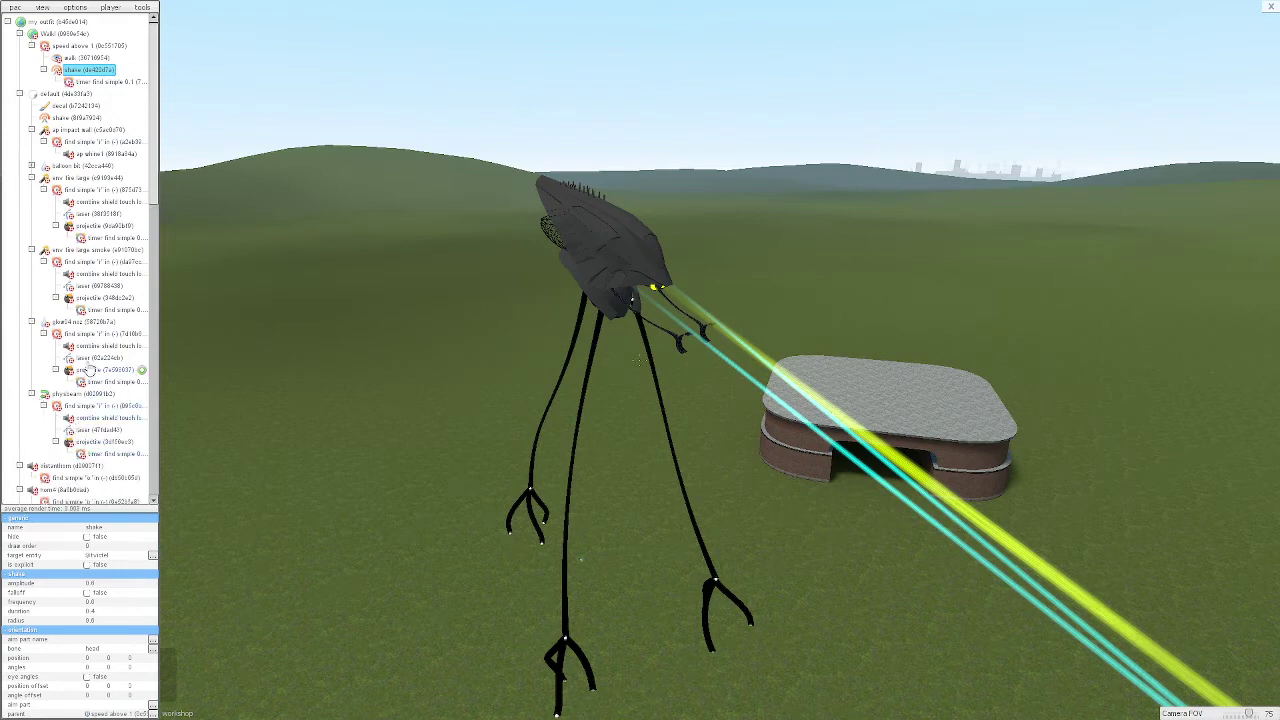
scroll(70, 450, "down", 2)
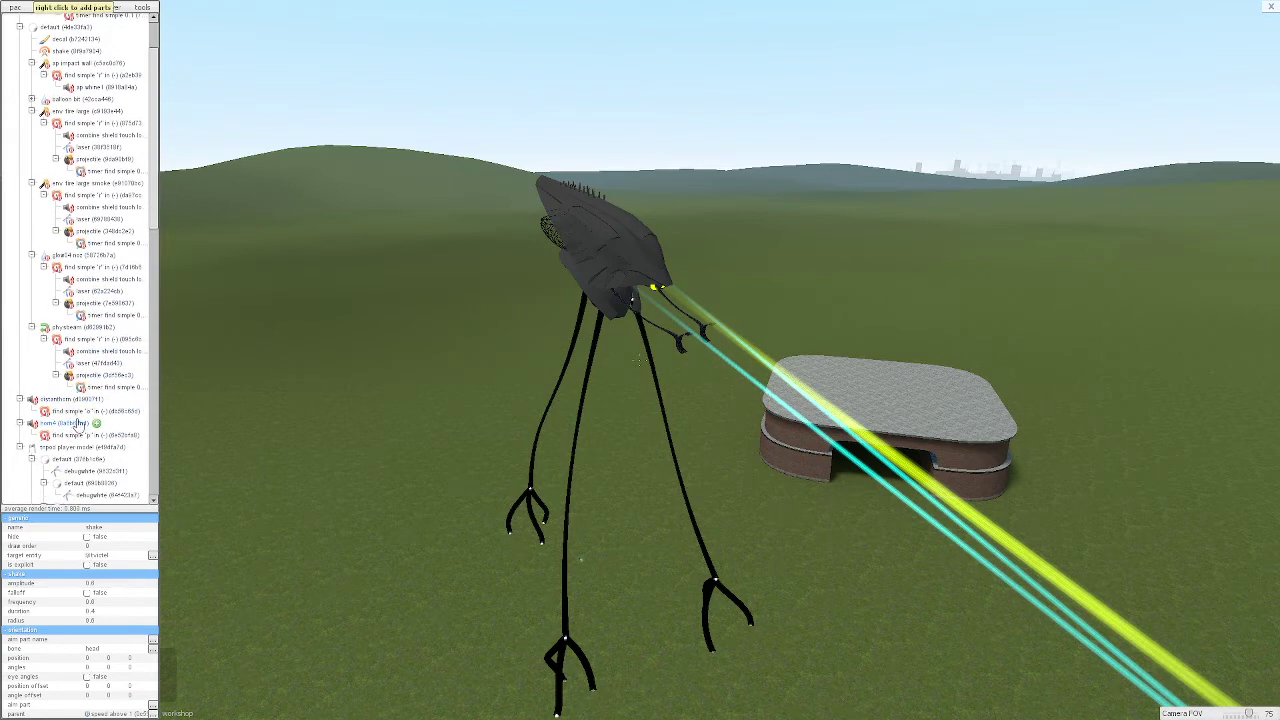
left_click_drag(797, 530, 771, 263)
scroll(62, 320, "down", 2)
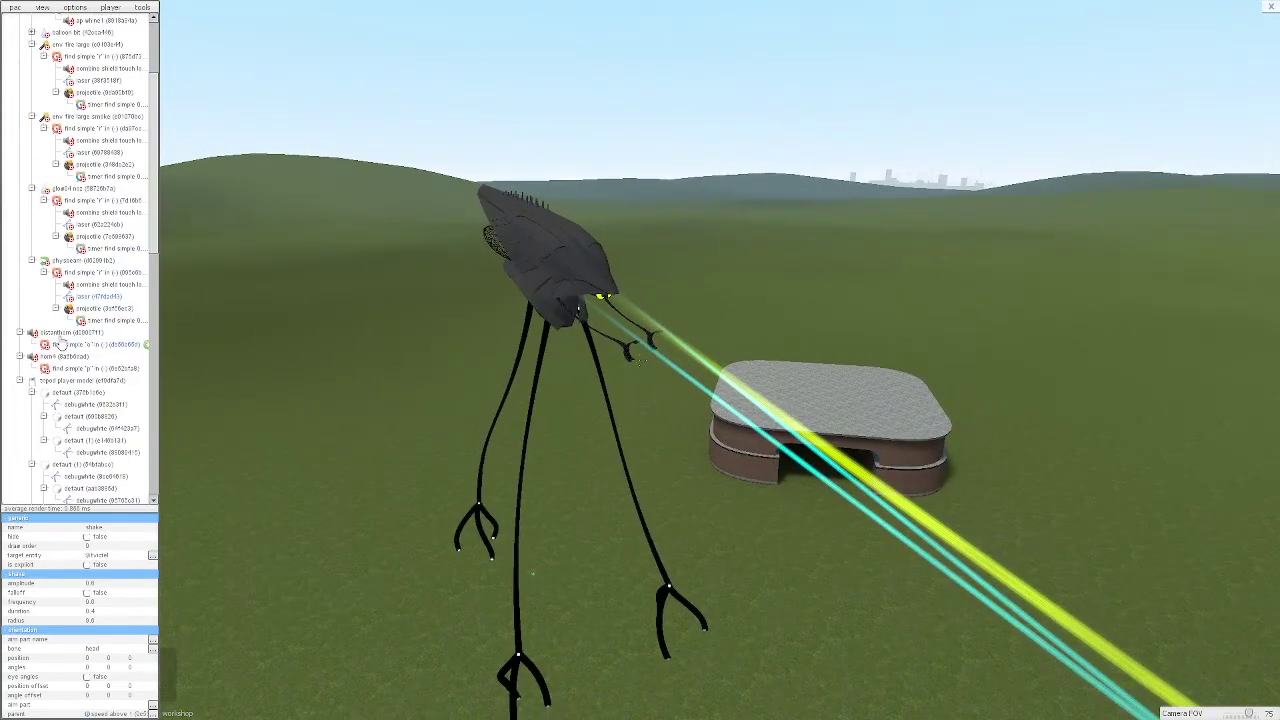
scroll(62, 350, "down", 1)
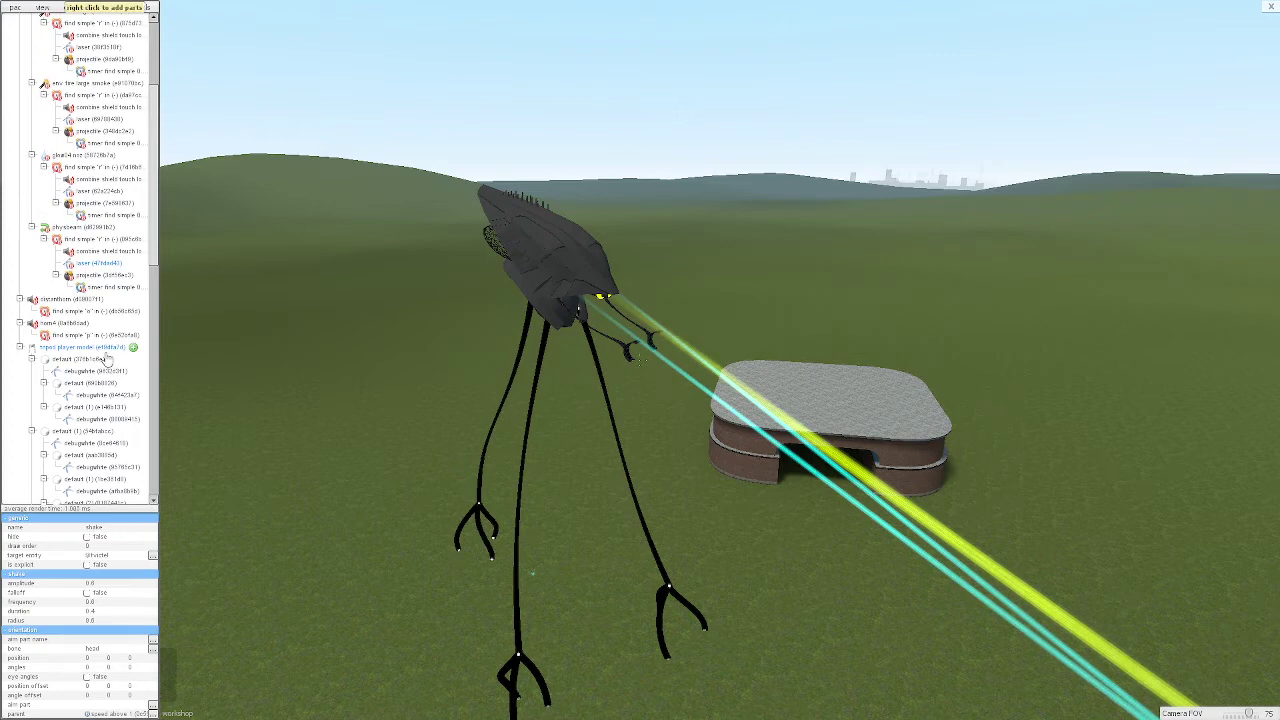
scroll(99, 371, "down", 3)
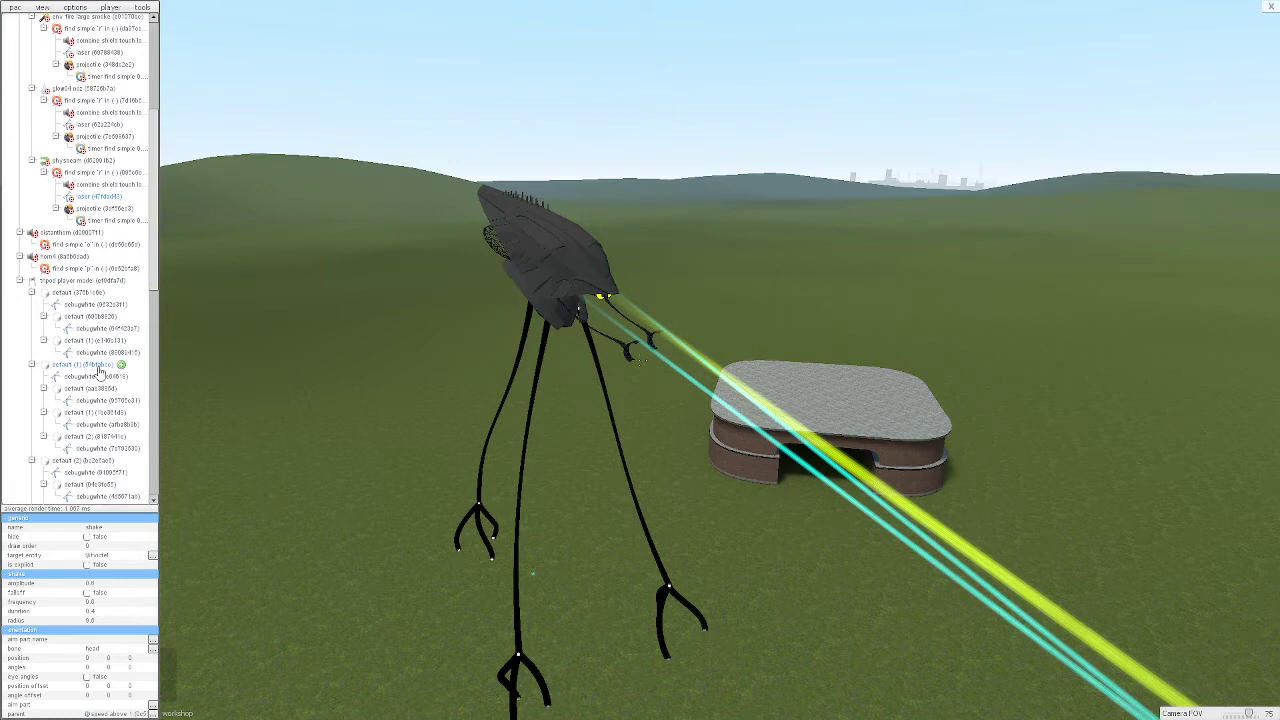
scroll(88, 363, "down", 5)
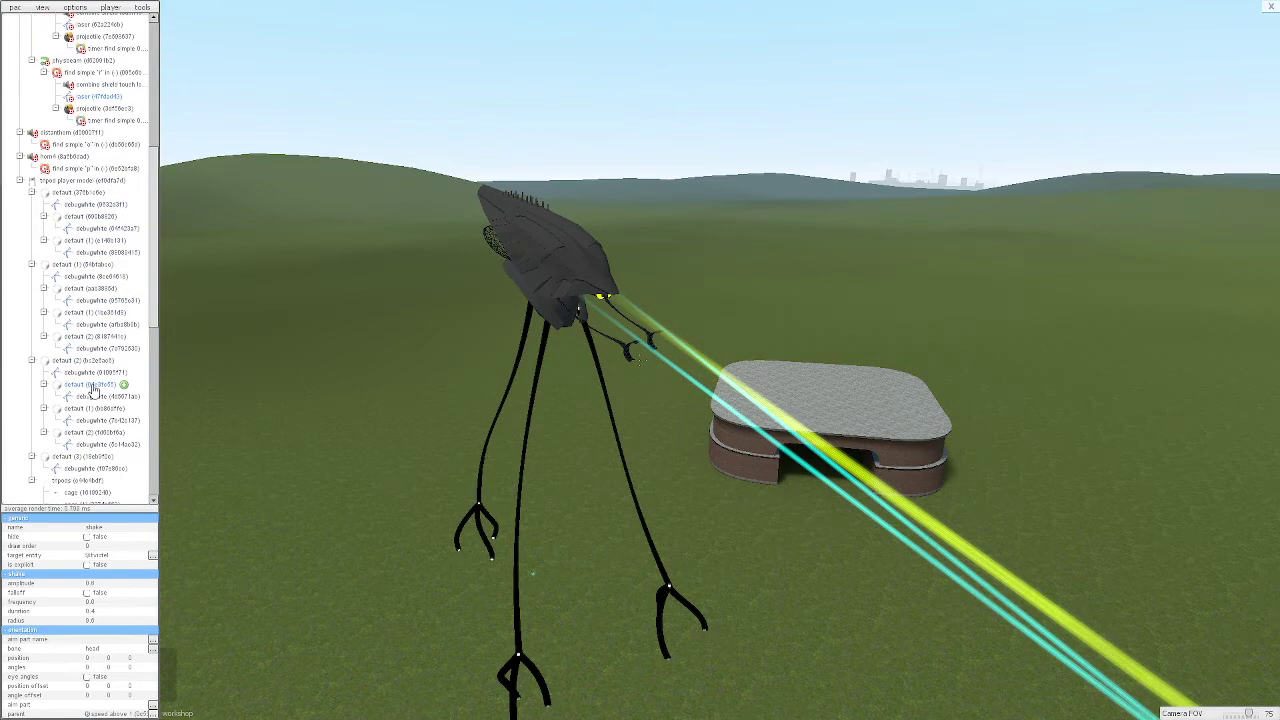
scroll(93, 389, "down", 12)
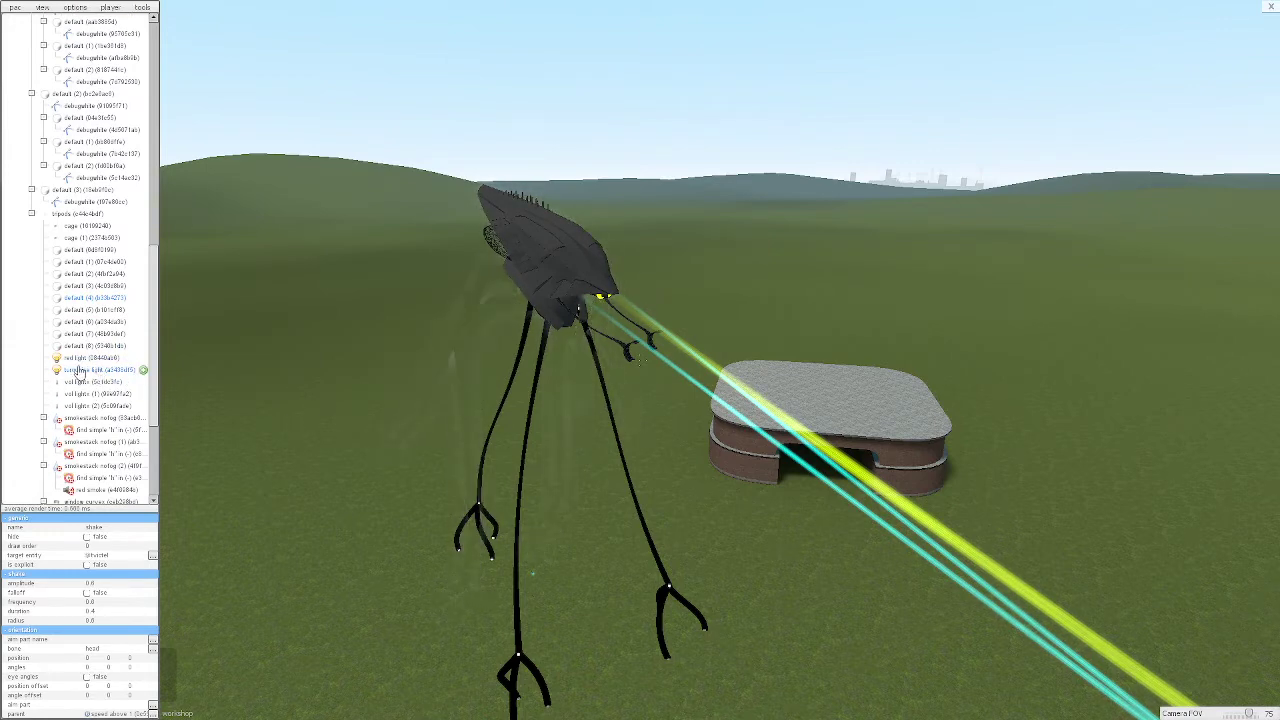
Step: Review the part tree from the tripod's lights through the smokestack nofog and window parts, and recheck it from the outfit's root to its end
scroll(80, 375, "down", 5)
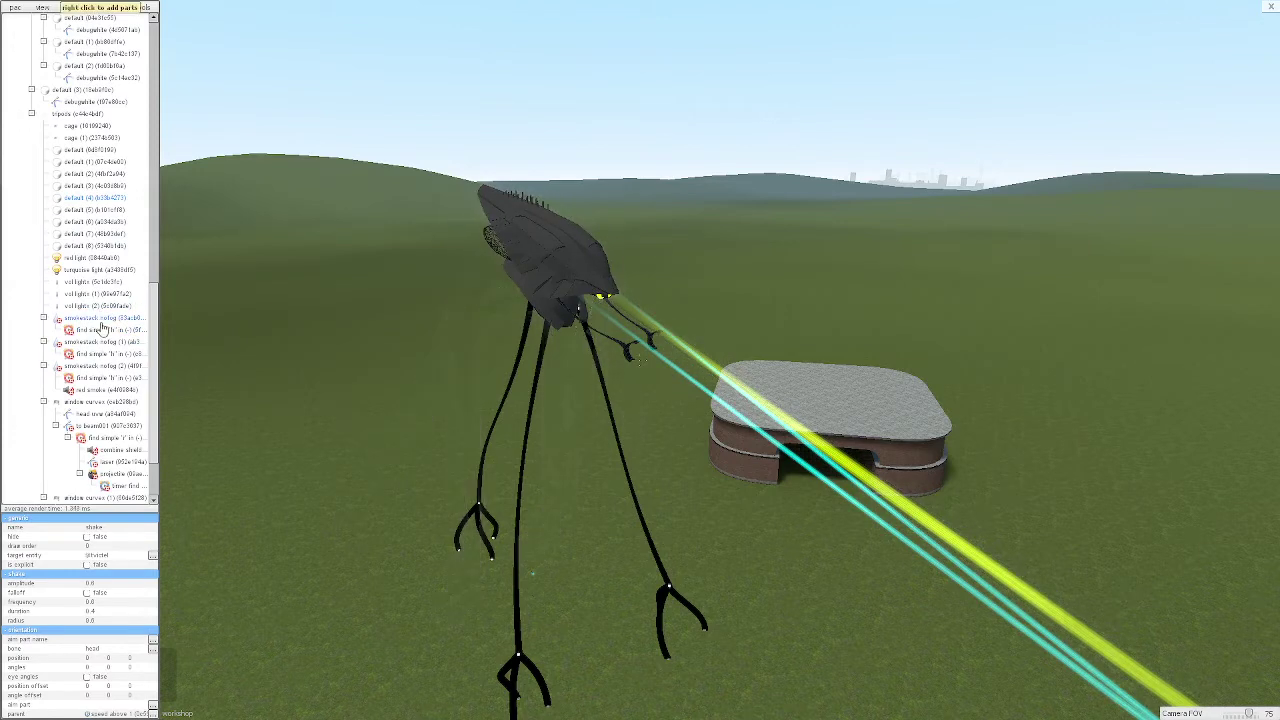
scroll(100, 488, "down", 4)
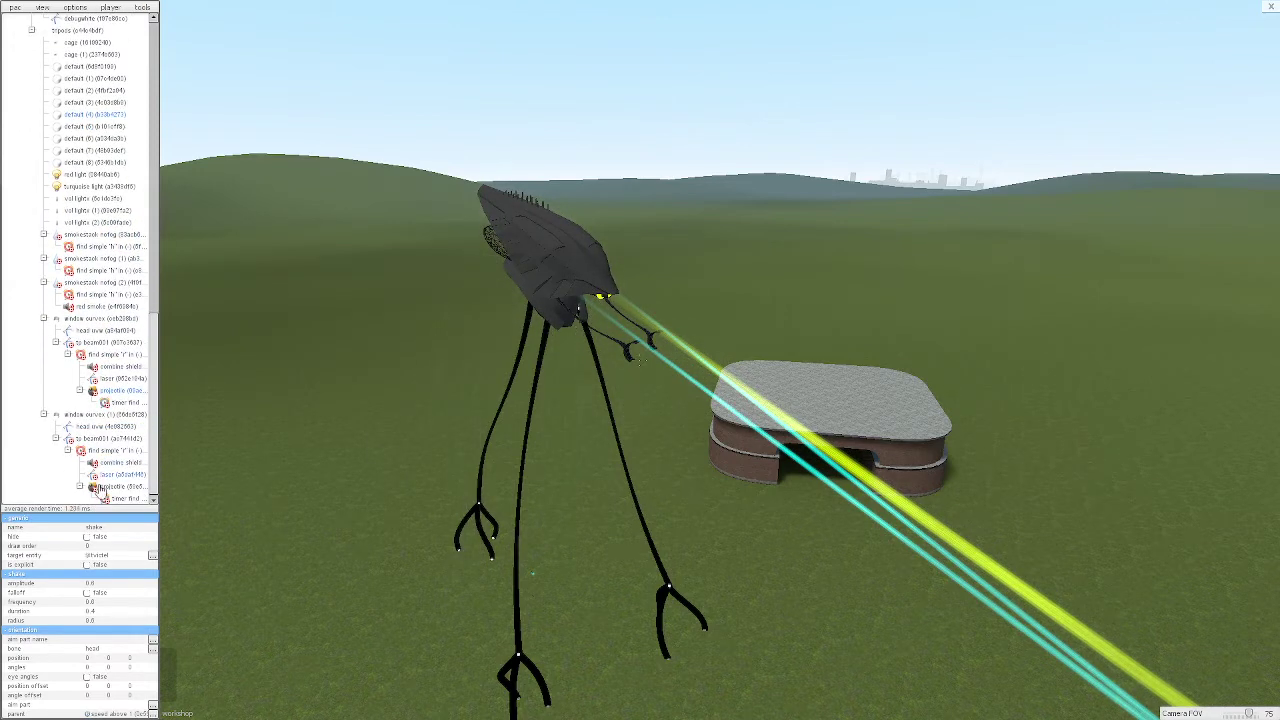
scroll(115, 475, "down", 15)
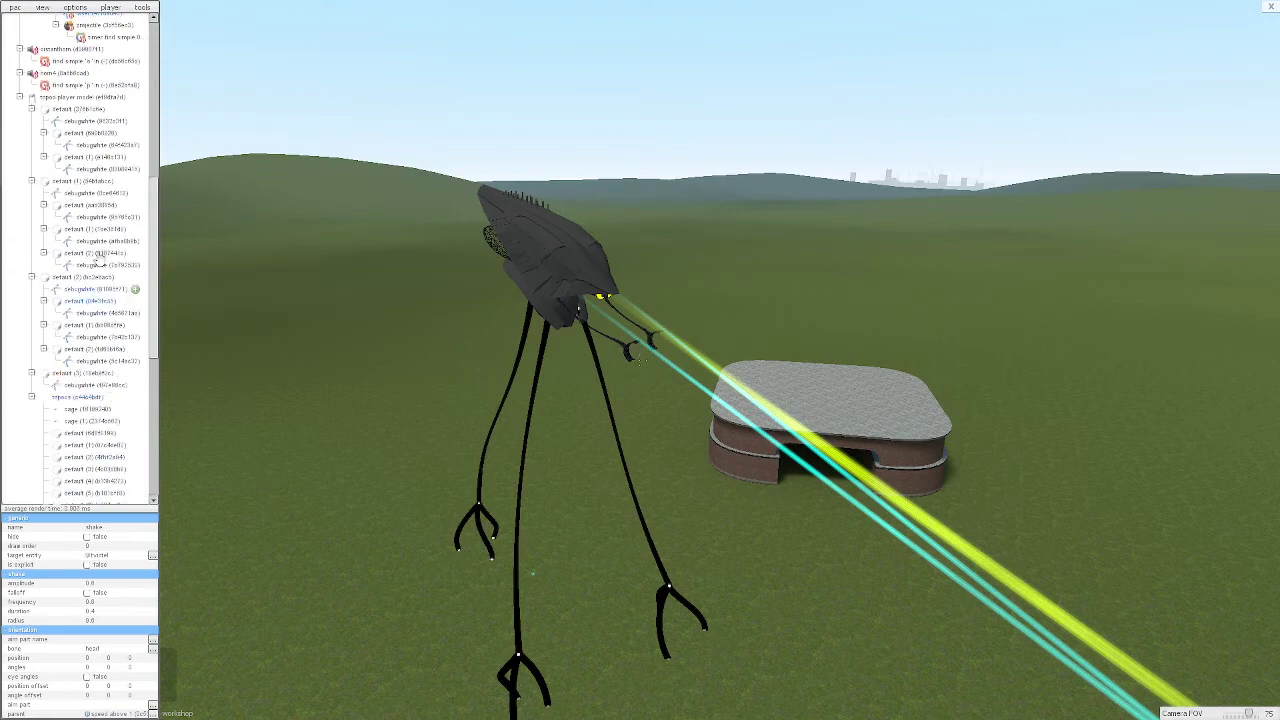
scroll(128, 432, "down", 10)
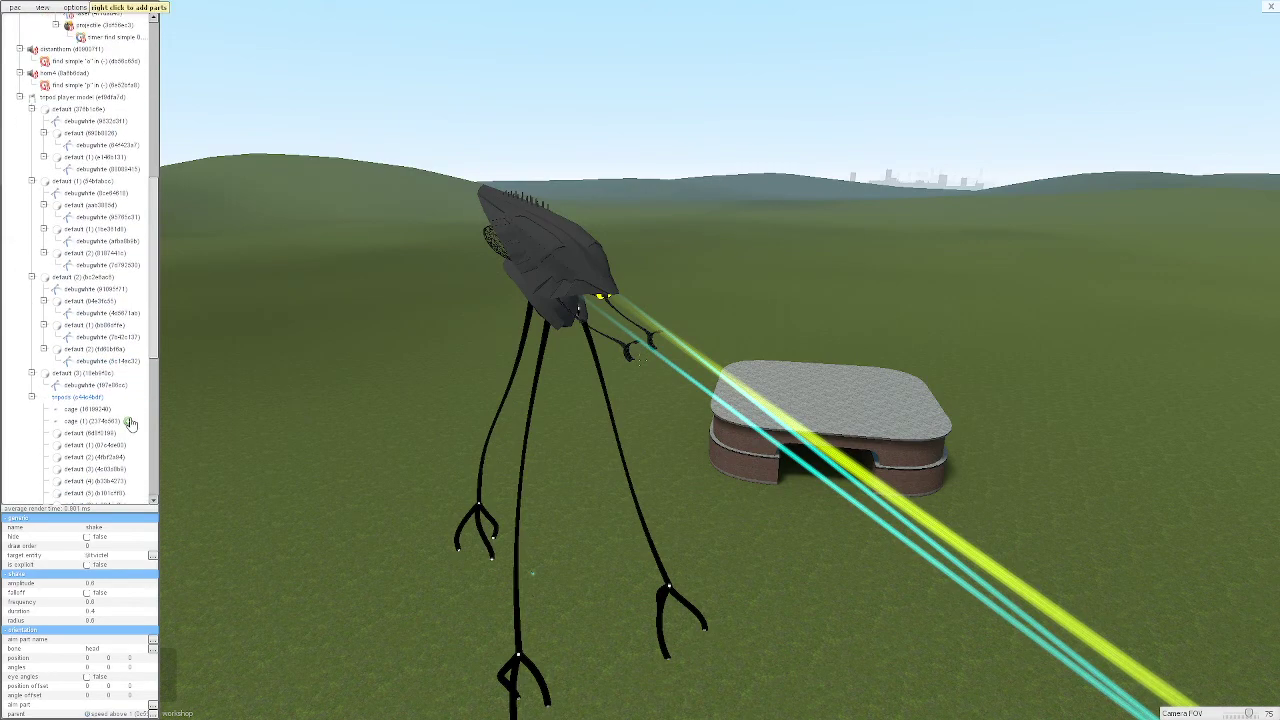
scroll(130, 424, "up", 20)
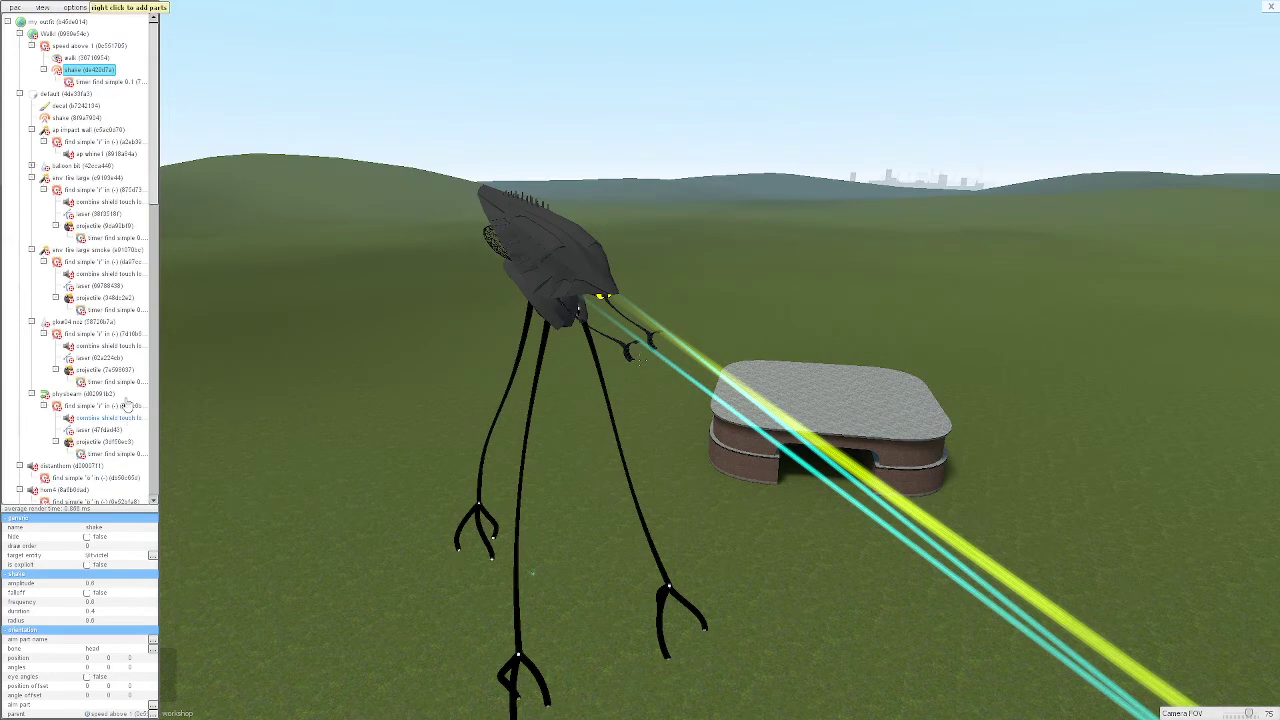
scroll(34, 320, "down", 20)
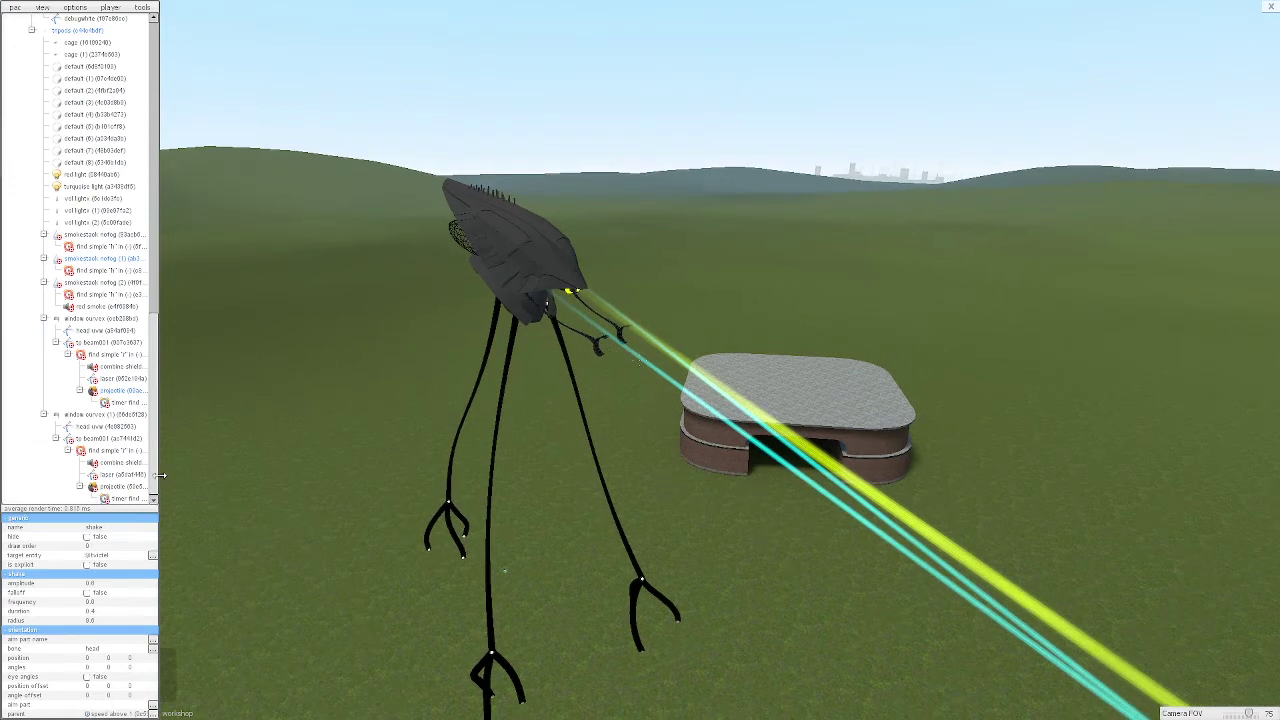
Step: Widen the PAC3 editor panel to fit longer part names, and review the tree from the weapon effects to the tripod player model's parts
left_click_drag(160, 472, 200, 480)
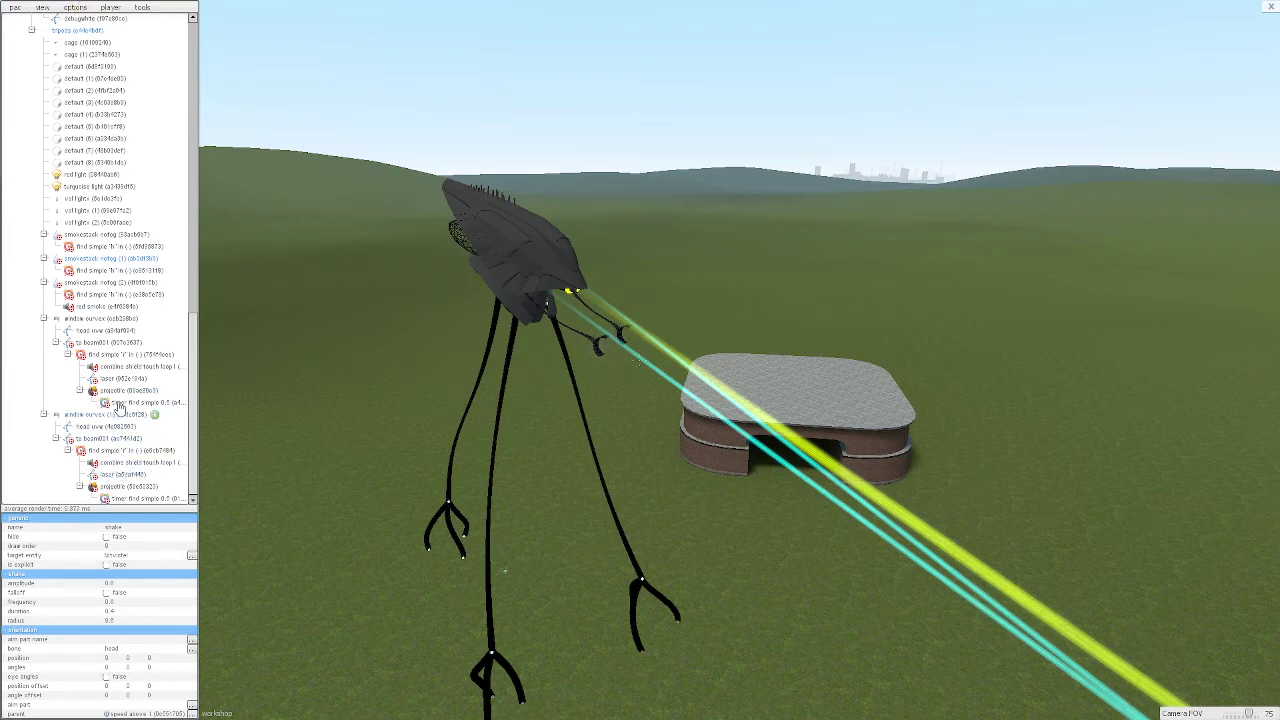
scroll(118, 404, "up", 10)
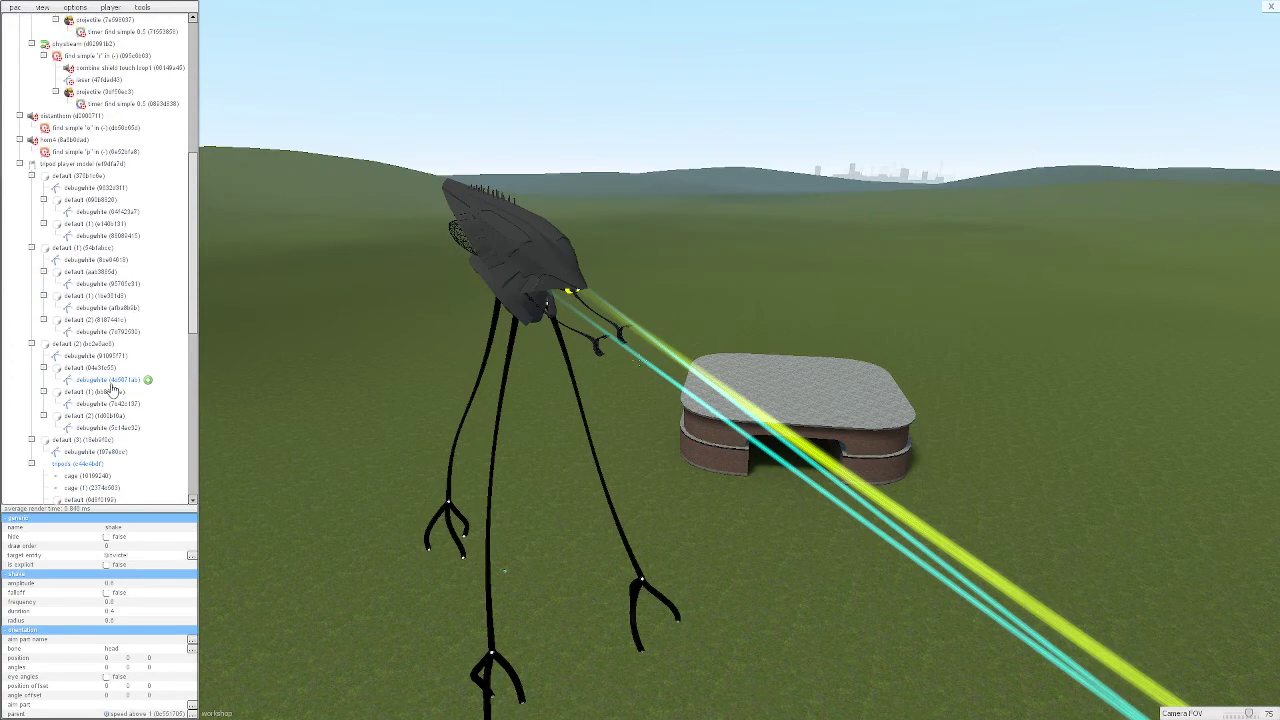
scroll(112, 388, "up", 8)
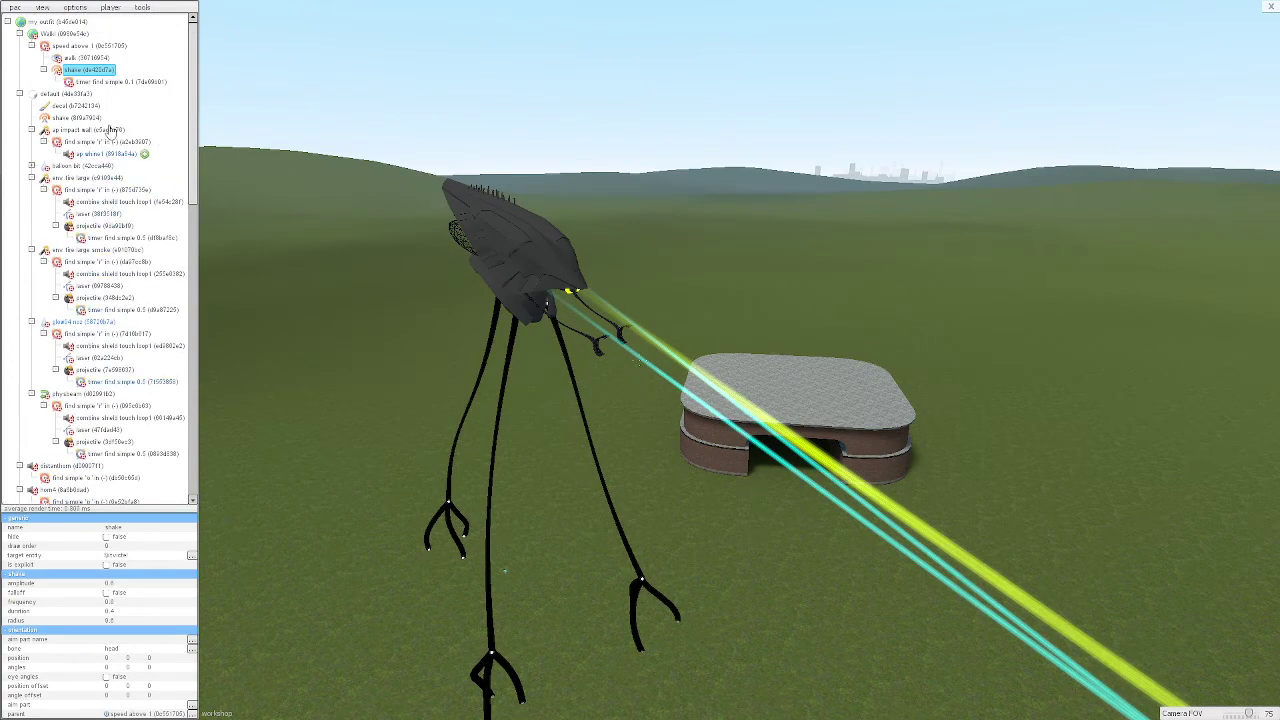
scroll(68, 390, "down", 3)
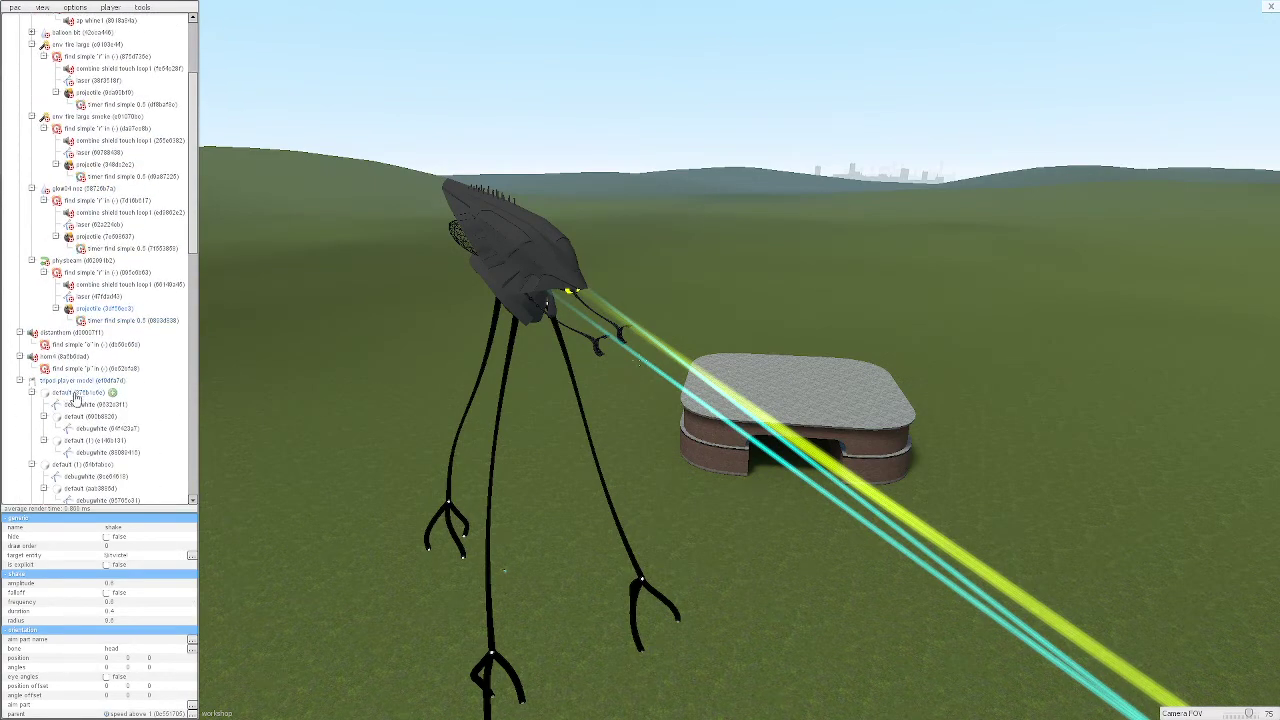
scroll(78, 398, "down", 7)
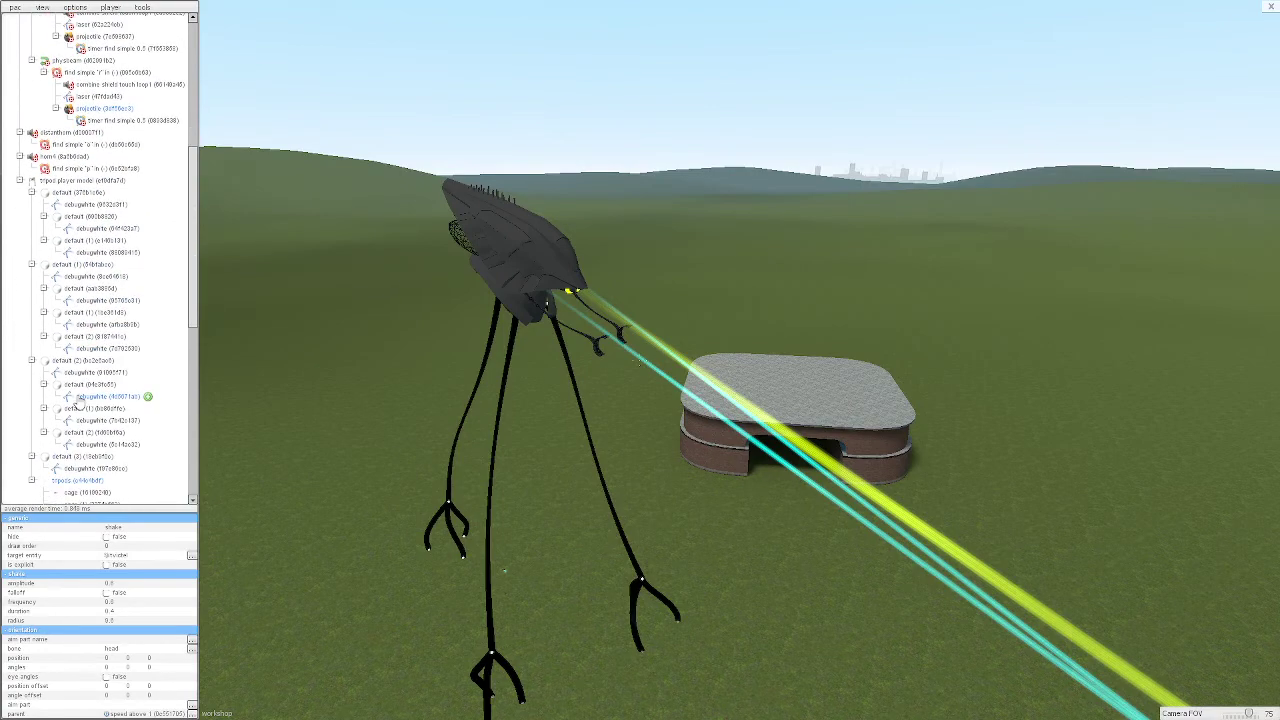
scroll(78, 402, "down", 3)
Step: Hide the PAC3 editor to view the tripod's arms and laser beams from the side in the game
left_click_drag(354, 332, 780, 397)
right_click(780, 397)
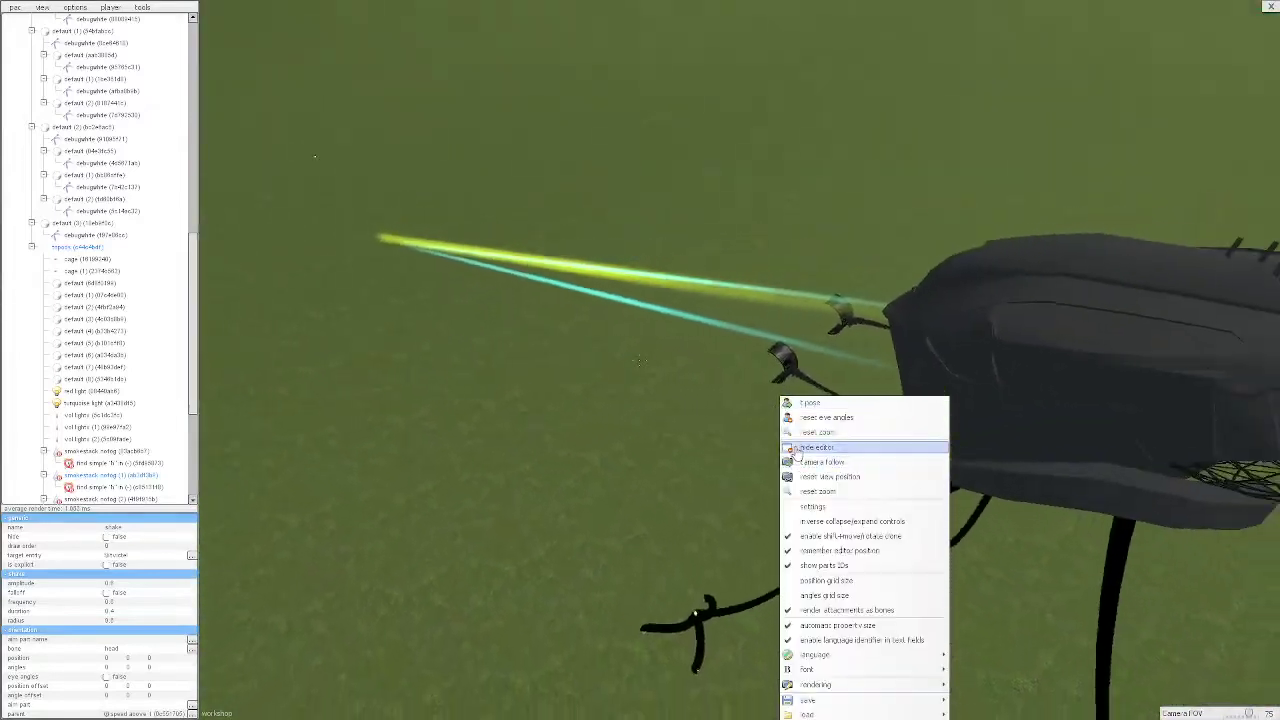
left_click(796, 447)
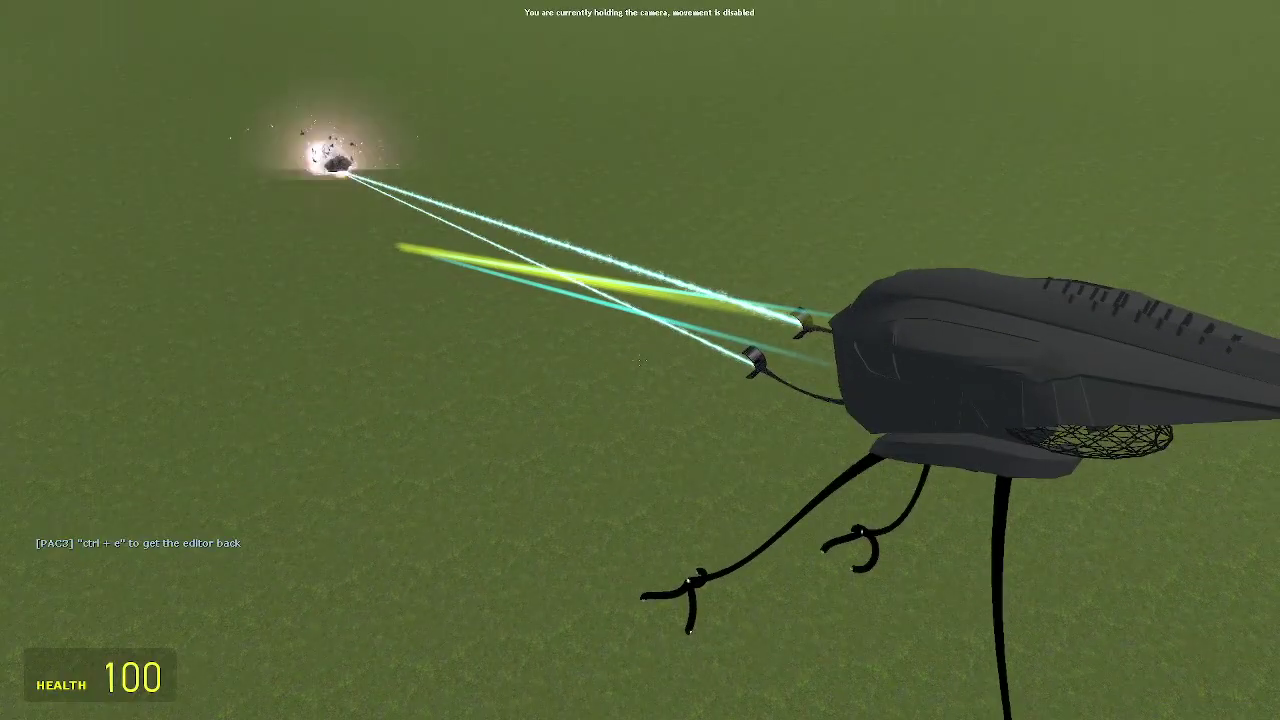
Step: Bring the PAC3 editor back, view the tripod from the front at a low angle, and hide the editor again
key("q")
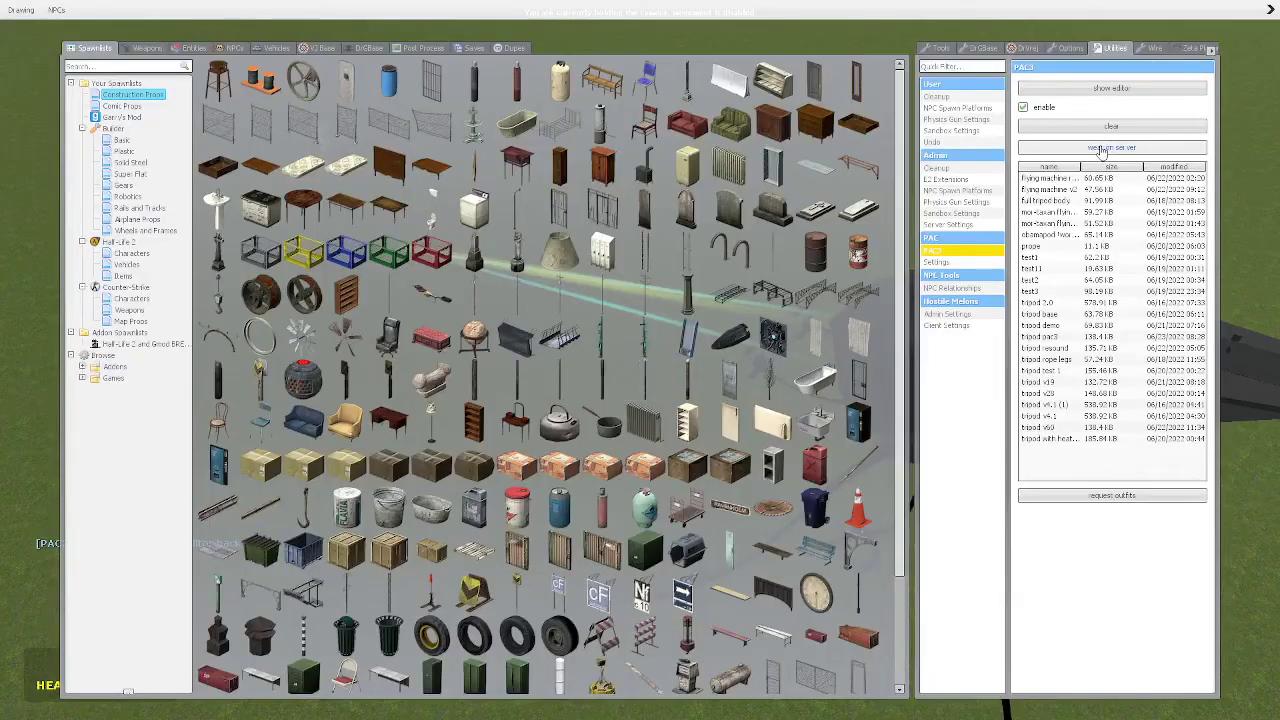
key("ctrl+e")
left_click_drag(937, 223, 638, 360)
right_click(510, 380)
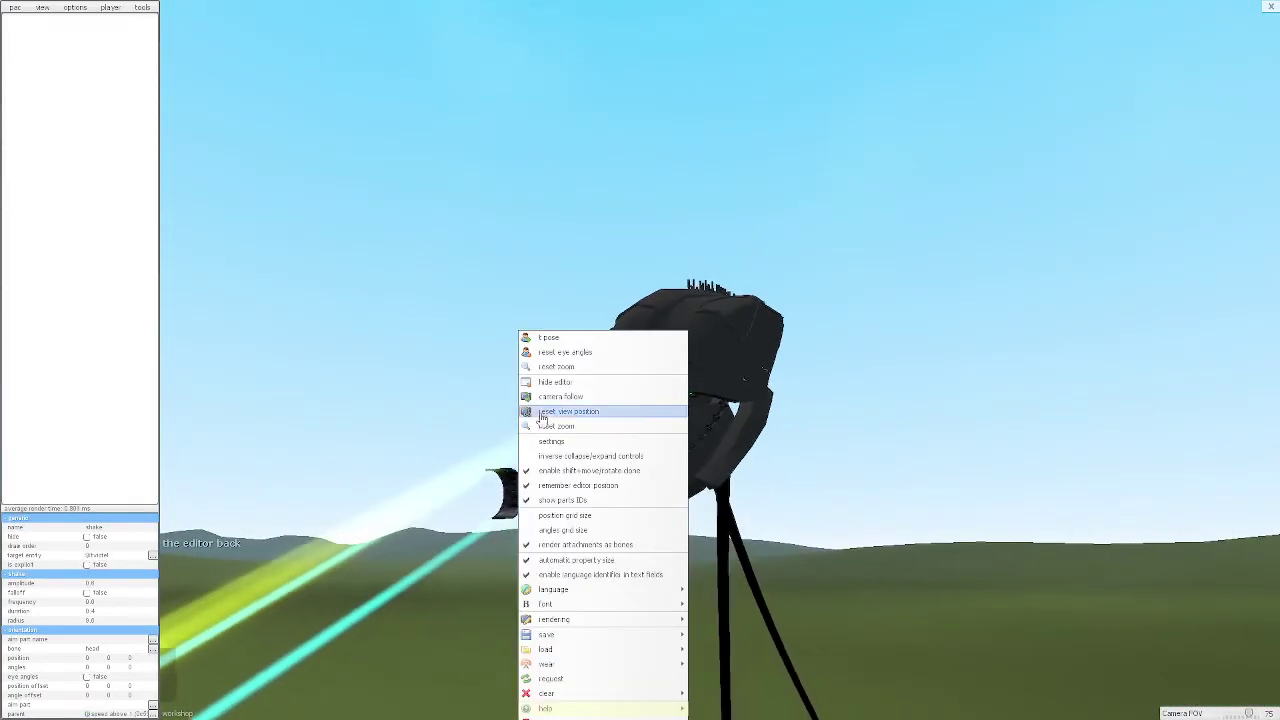
key("ctrl+e")
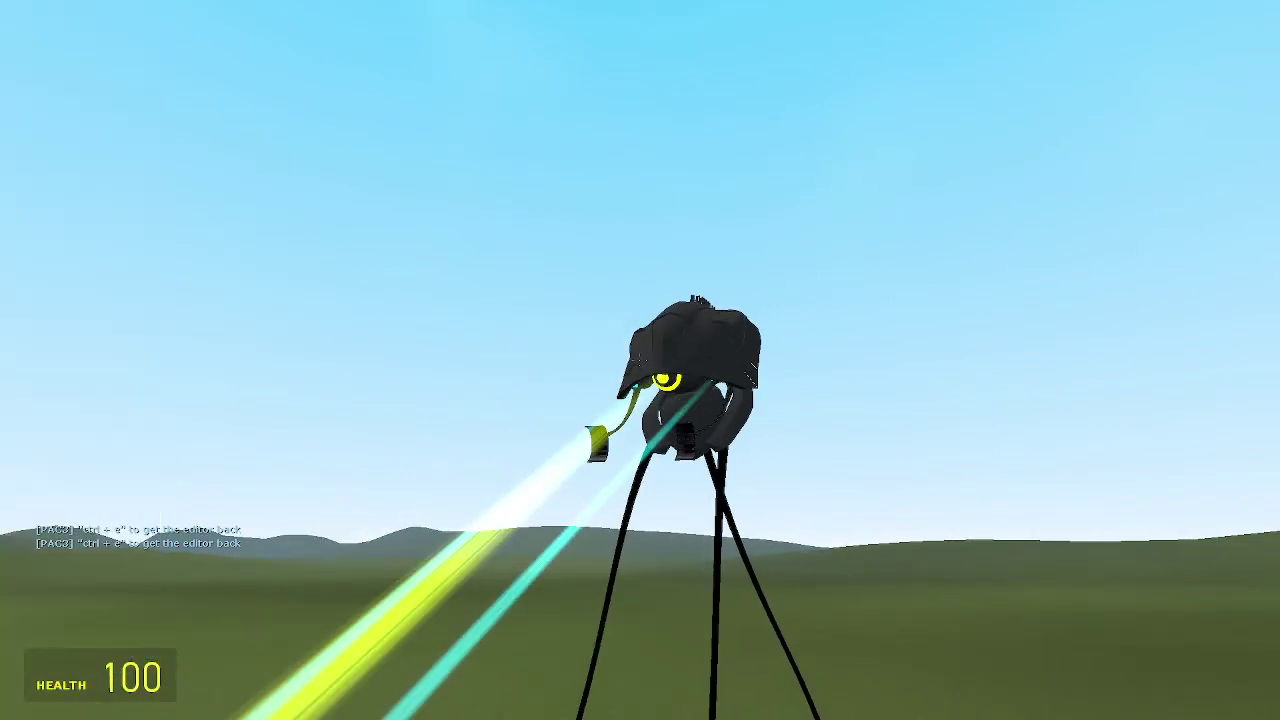